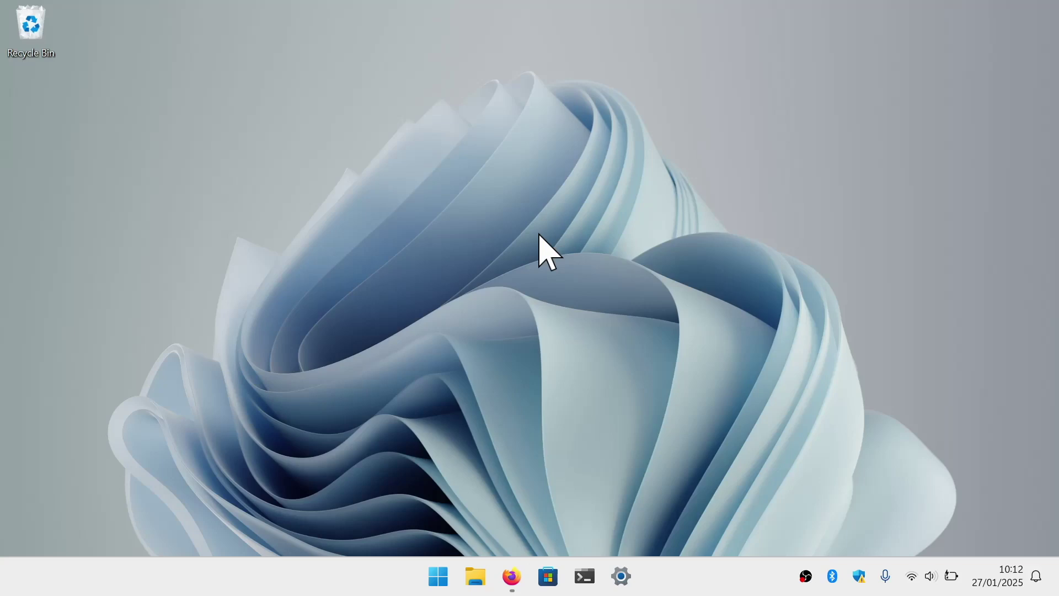
Step: Download the Windows installer BeeStation-1.3.1-0439.exe in Firefox, then close the browser
{"action": "left_click", "coordinate": [507, 579]}
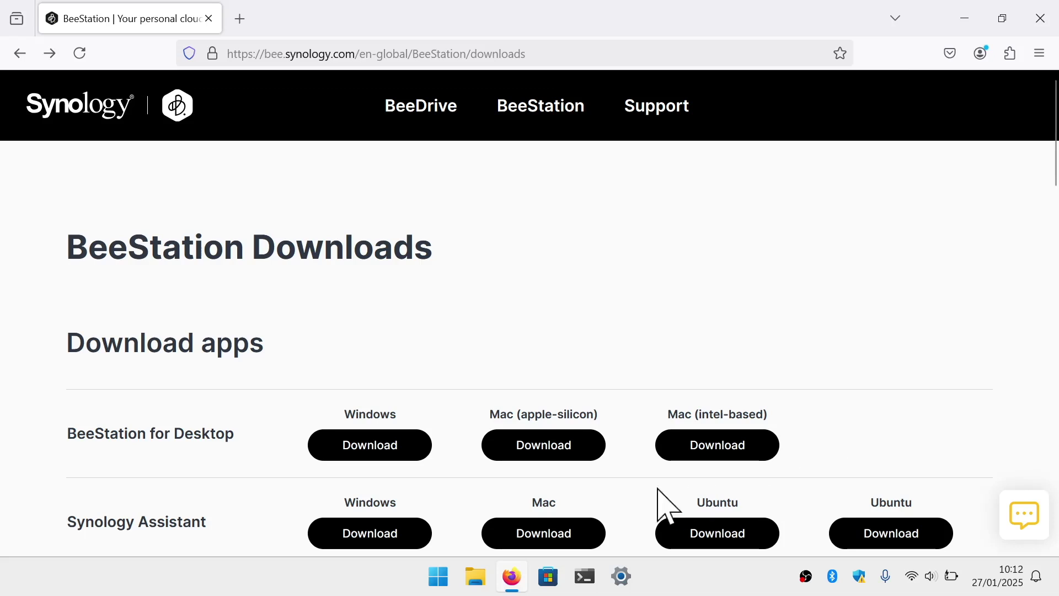
{"action": "left_click", "coordinate": [409, 469]}
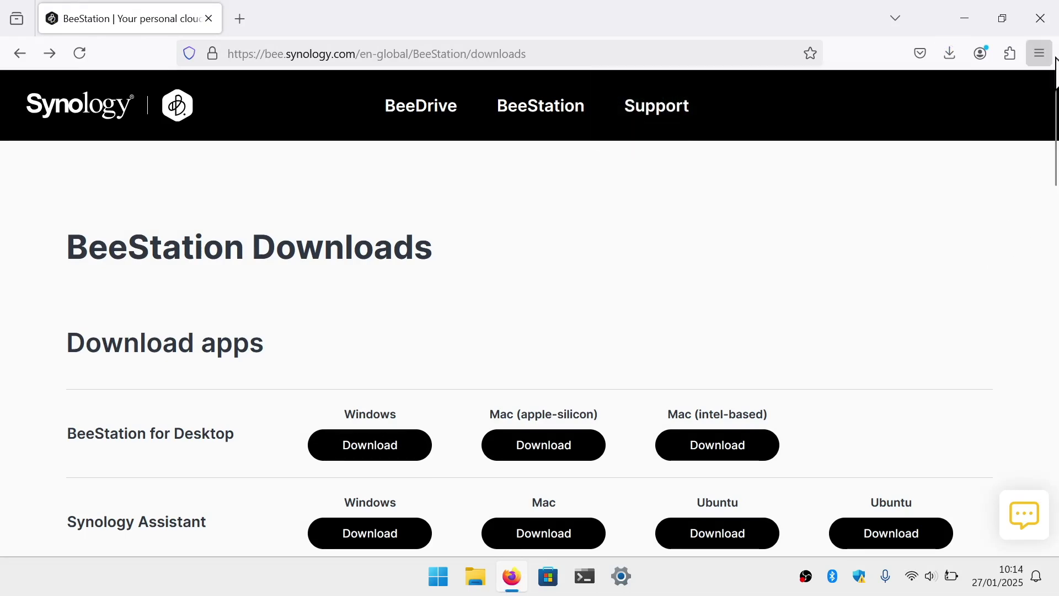
{"action": "left_click", "coordinate": [1042, 18]}
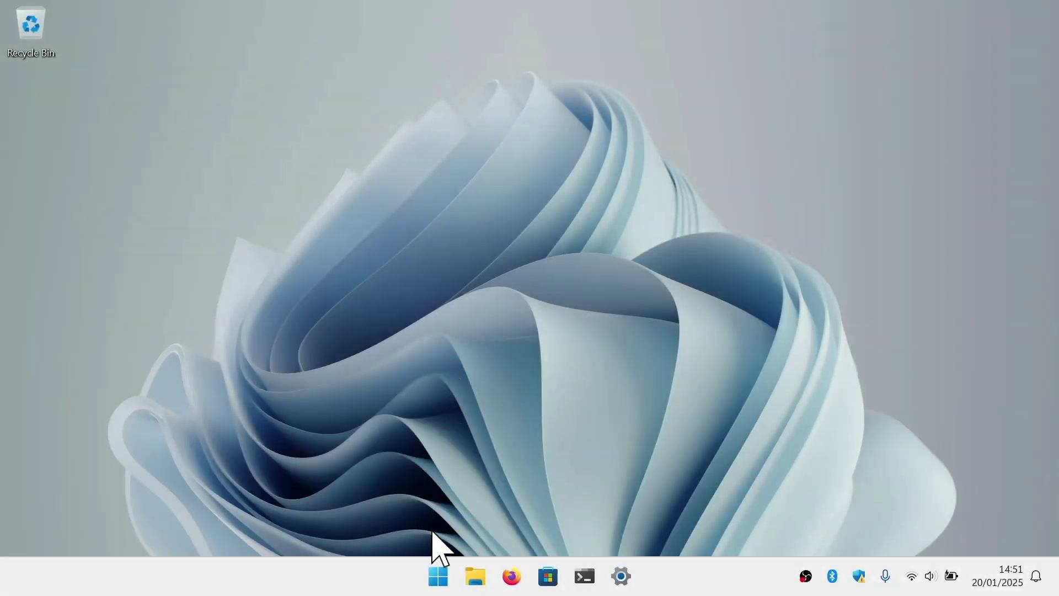
{"action": "left_click", "coordinate": [440, 575]}
{"action": "type", "text": "co"}
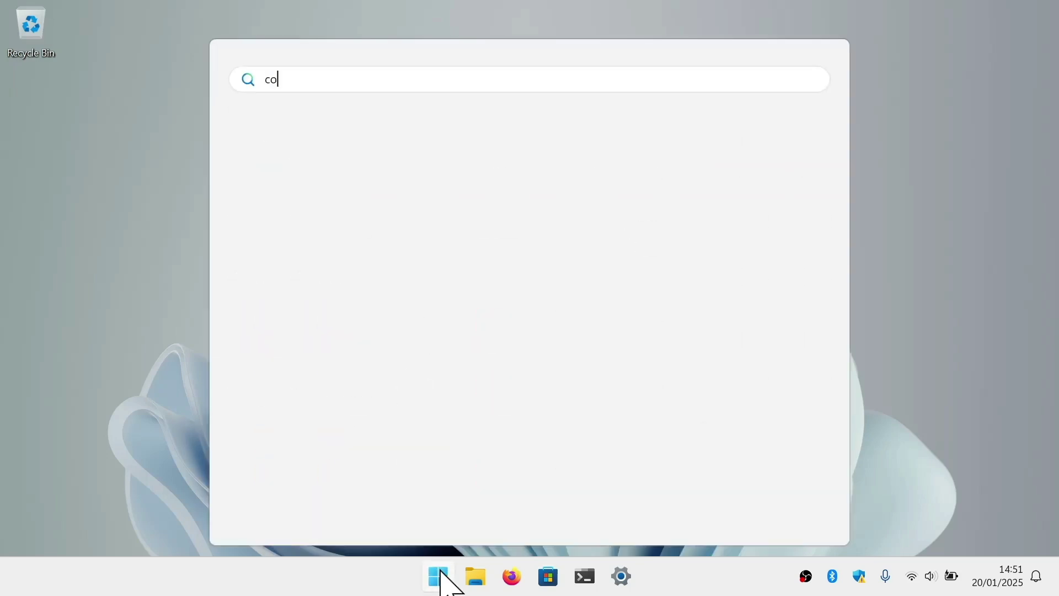
{"action": "type", "text": "ntro"}
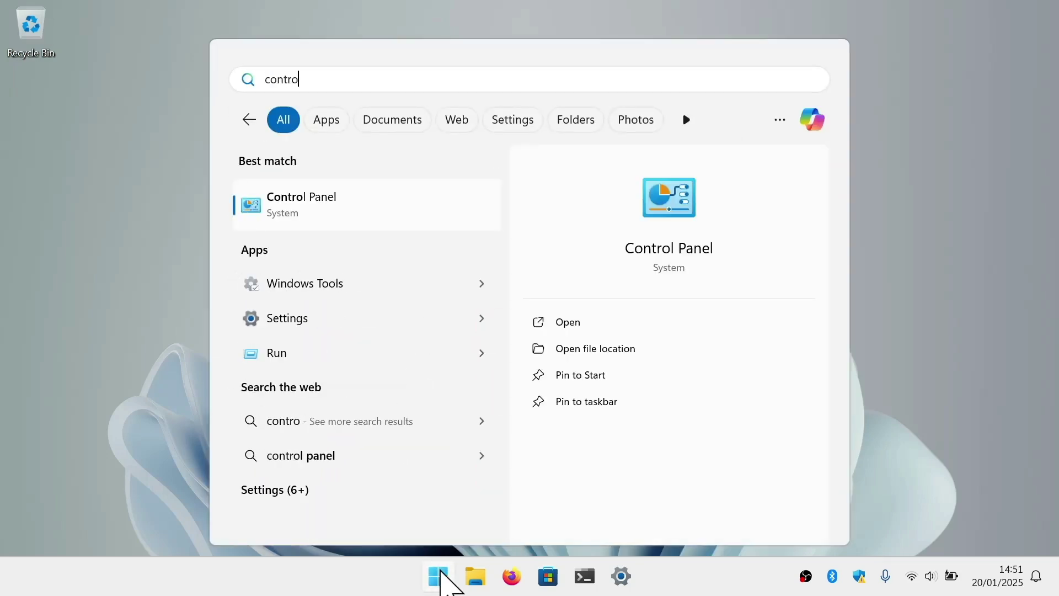
{"action": "left_click", "coordinate": [403, 213]}
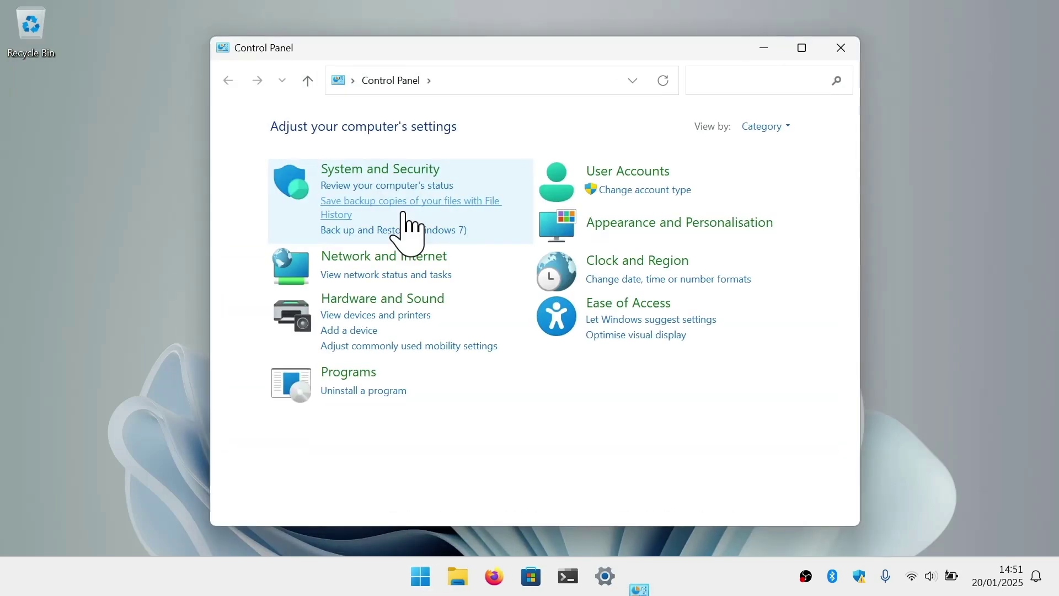
{"action": "left_click", "coordinate": [672, 190]}
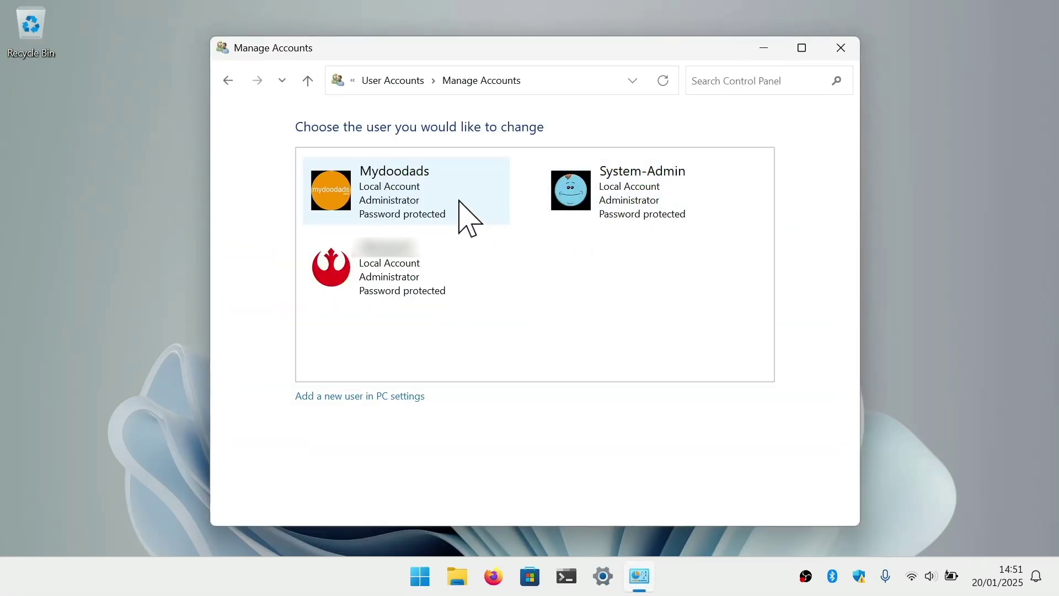
{"action": "left_click", "coordinate": [459, 201]}
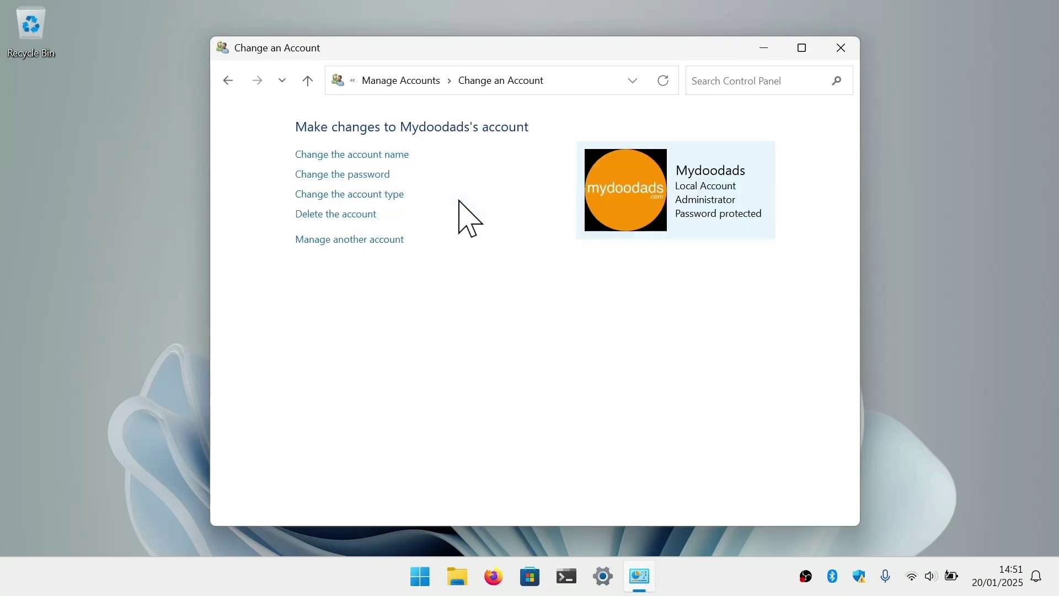
{"action": "left_click", "coordinate": [398, 200]}
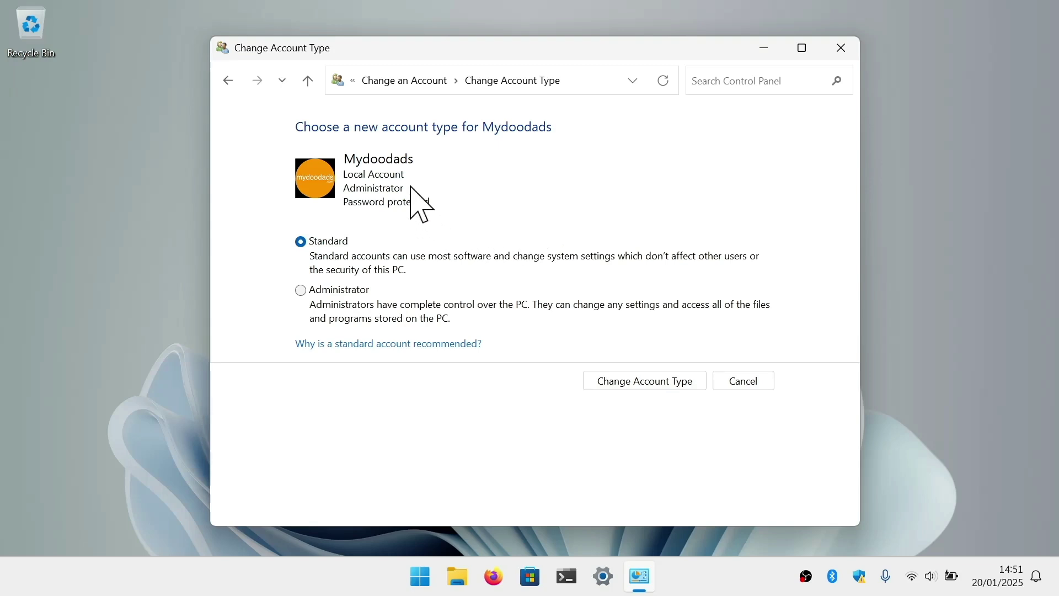
{"action": "left_click", "coordinate": [839, 50]}
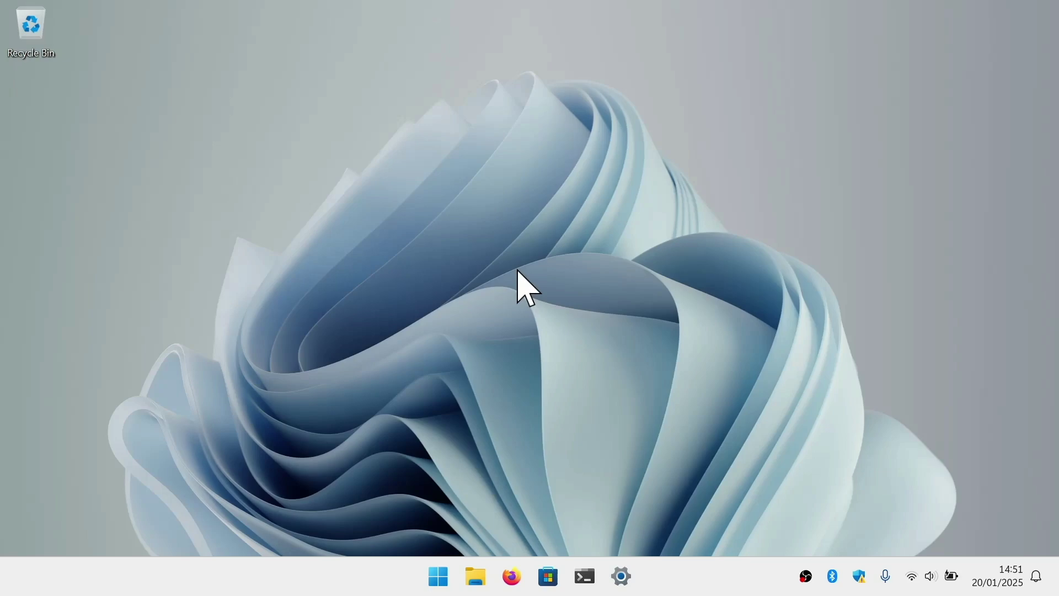
{"action": "left_click", "coordinate": [476, 577]}
{"action": "double_click", "coordinate": [441, 210]}
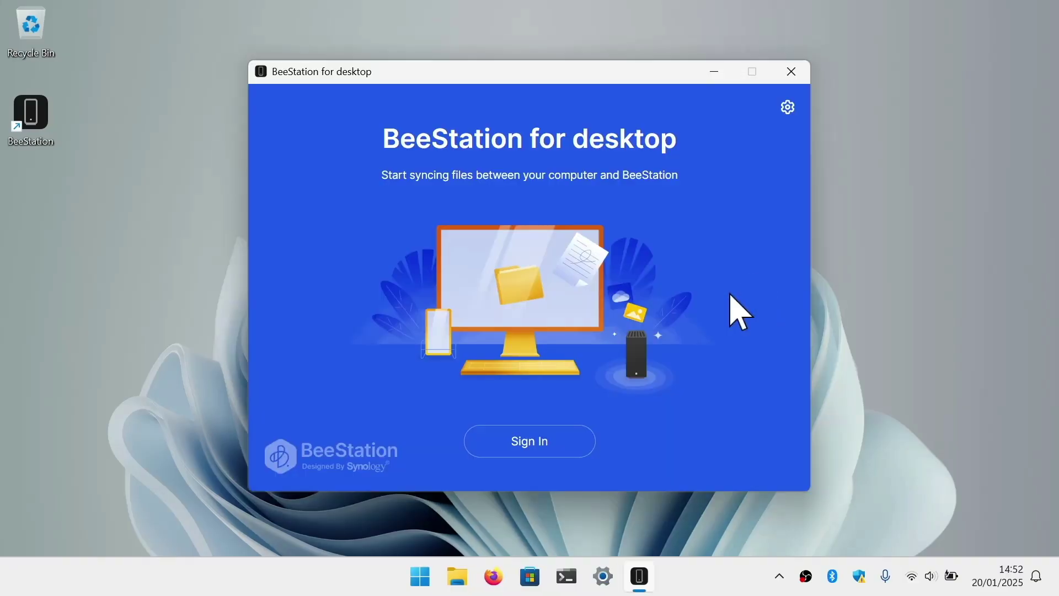
Step: Sign in with the Synology account email and the emailed verification code
{"action": "left_click", "coordinate": [574, 445]}
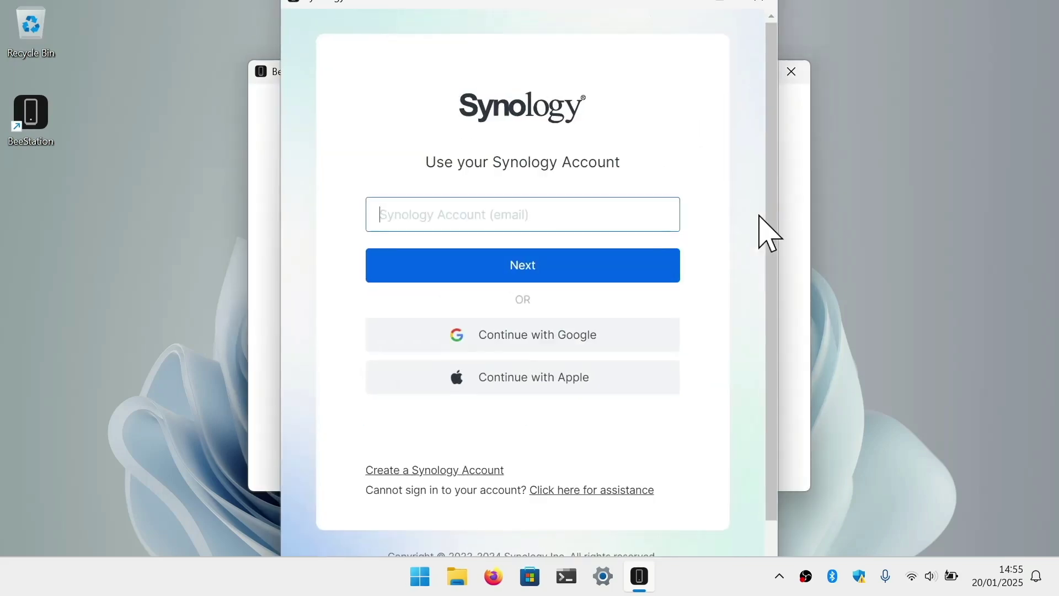
{"action": "type", "text": "[blurred email]"}
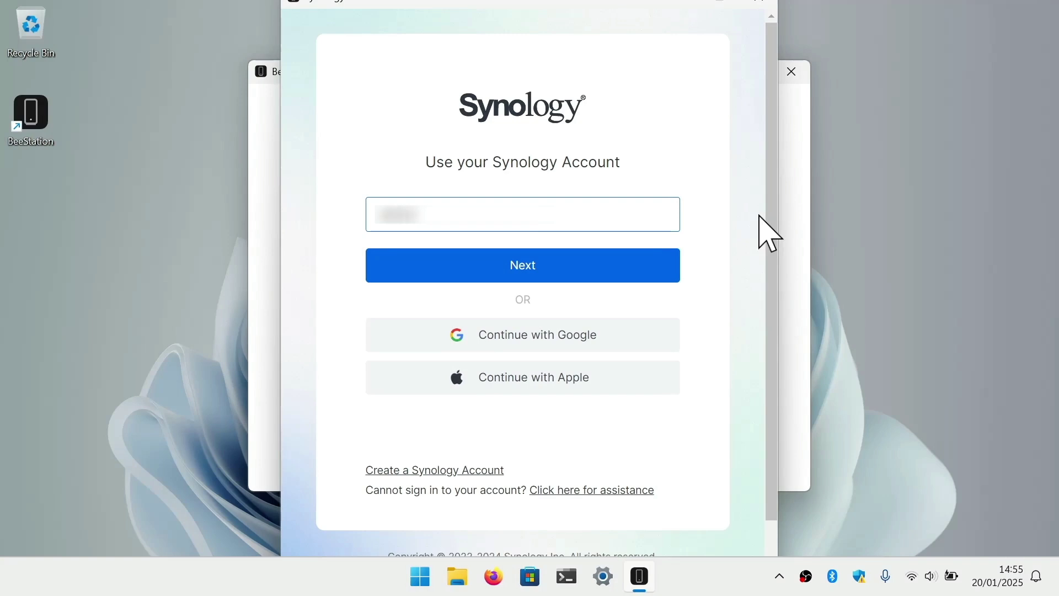
{"action": "type", "text": "[blurred]"}
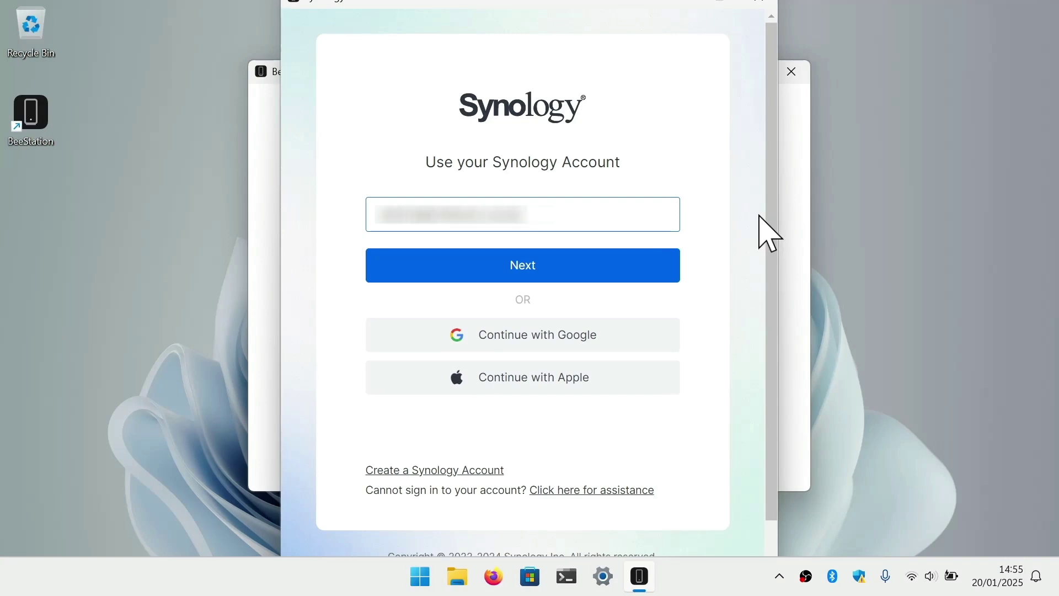
{"action": "left_click", "coordinate": [607, 270]}
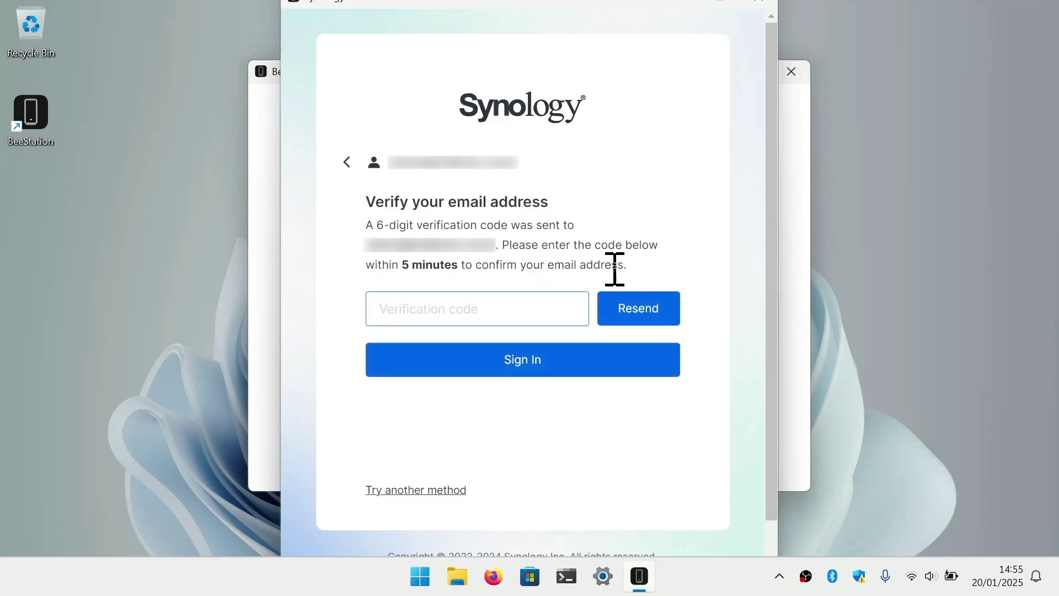
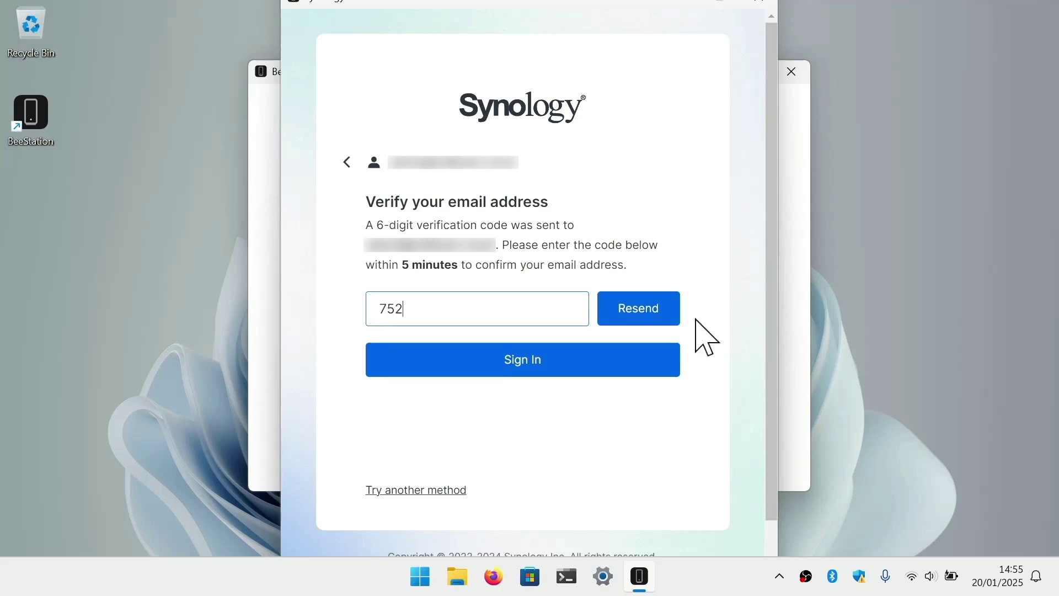
{"action": "left_click", "coordinate": [606, 367]}
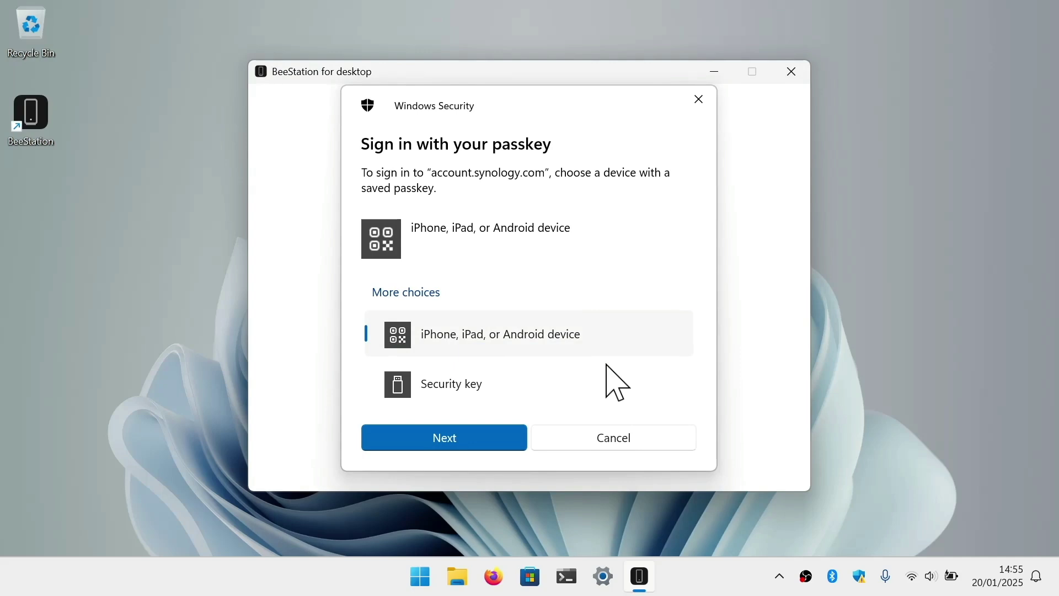
Step: Skip the passkey prompt and keep the default BeeStation folder location
{"action": "left_click", "coordinate": [609, 437]}
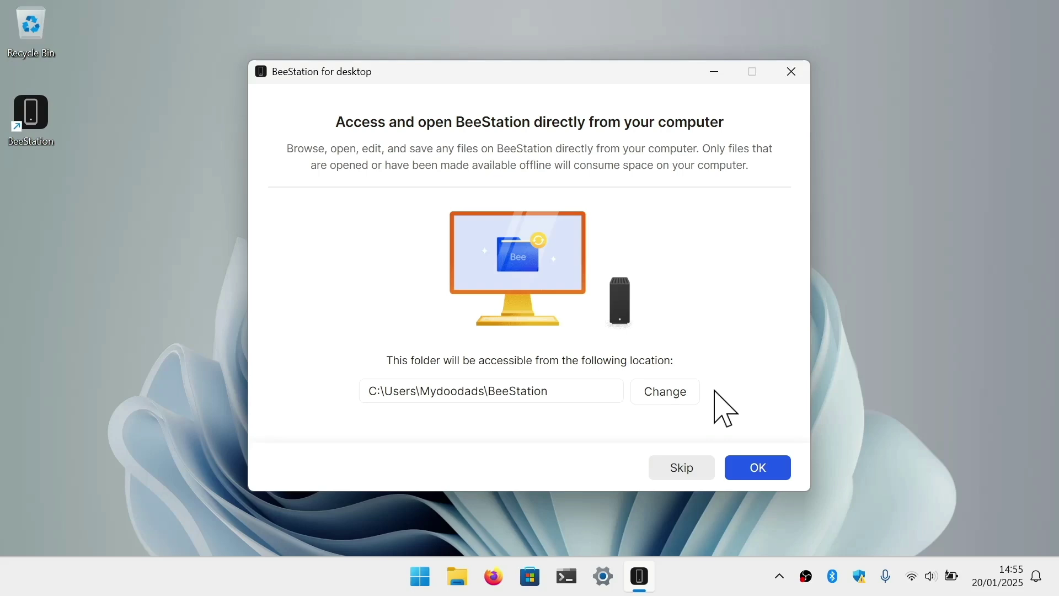
{"action": "left_click", "coordinate": [759, 469]}
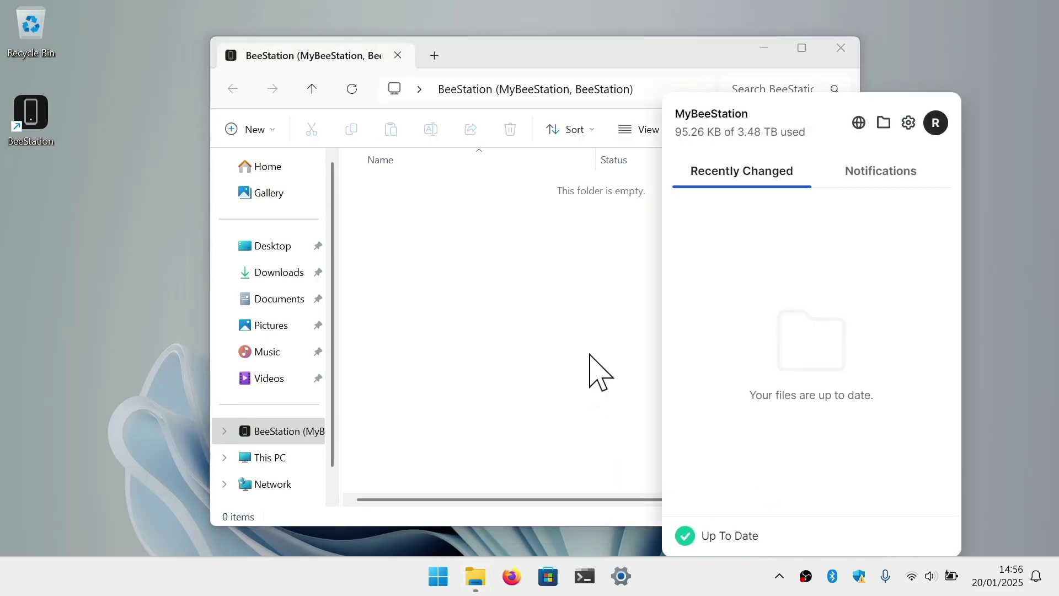
{"action": "left_click", "coordinate": [589, 355]}
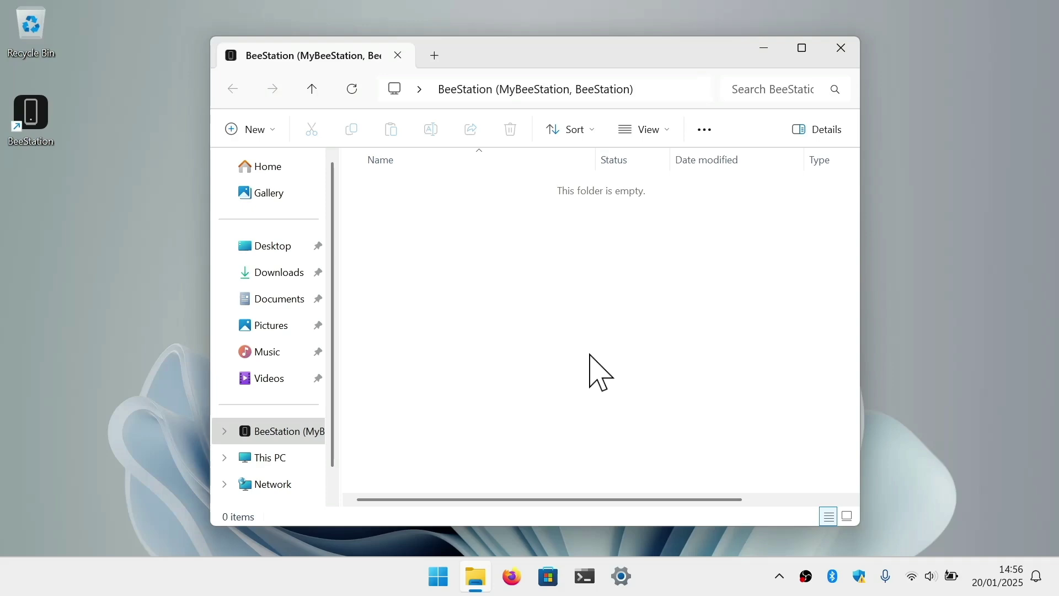
Step: Close the empty MyBeeStation folder window and reveal the hidden tray icons
{"action": "left_click", "coordinate": [846, 57]}
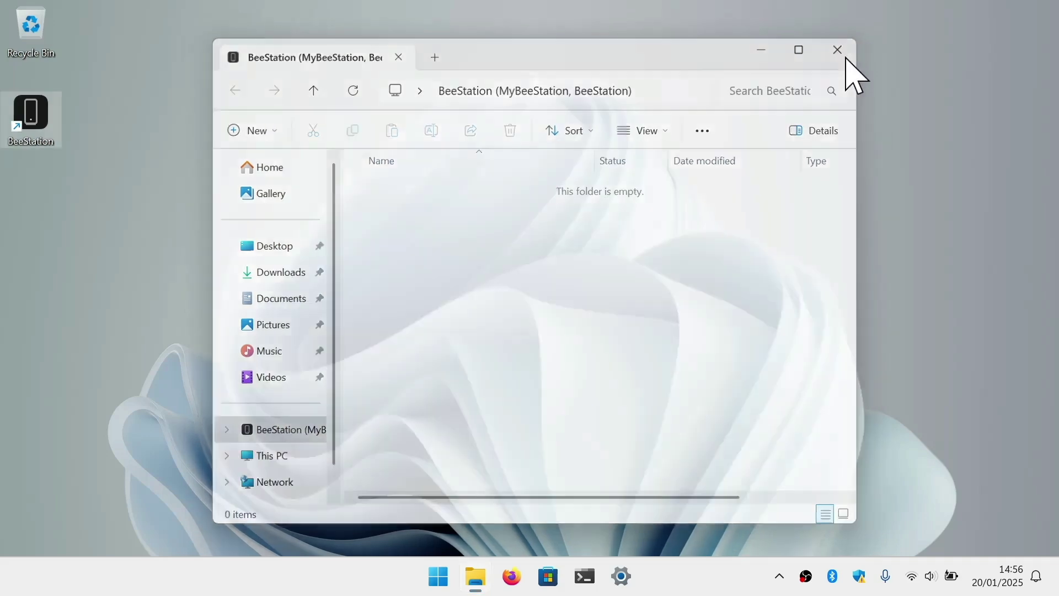
{"action": "left_click", "coordinate": [558, 291]}
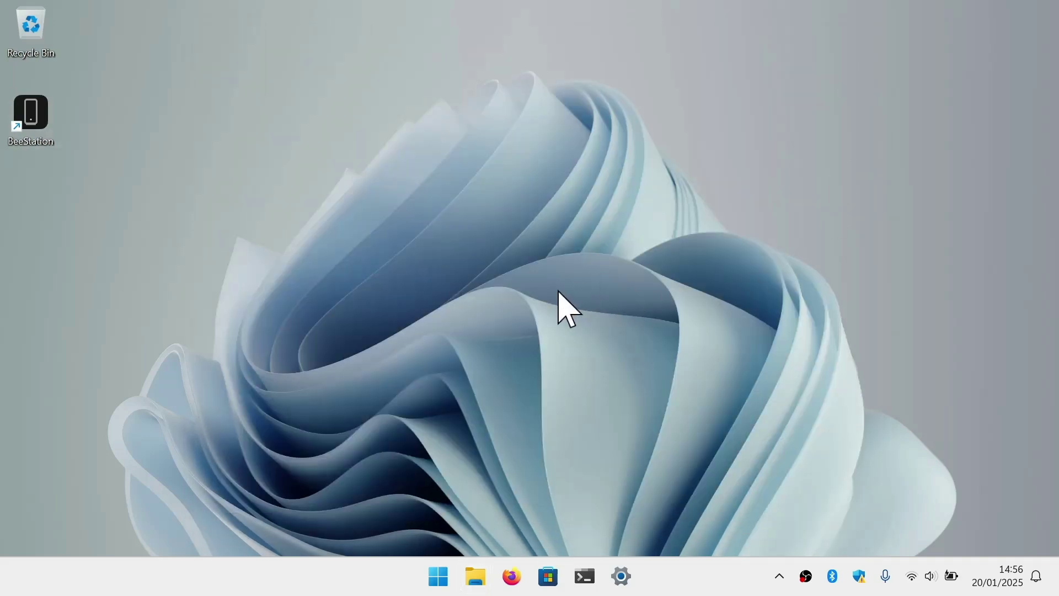
{"action": "left_click", "coordinate": [779, 577]}
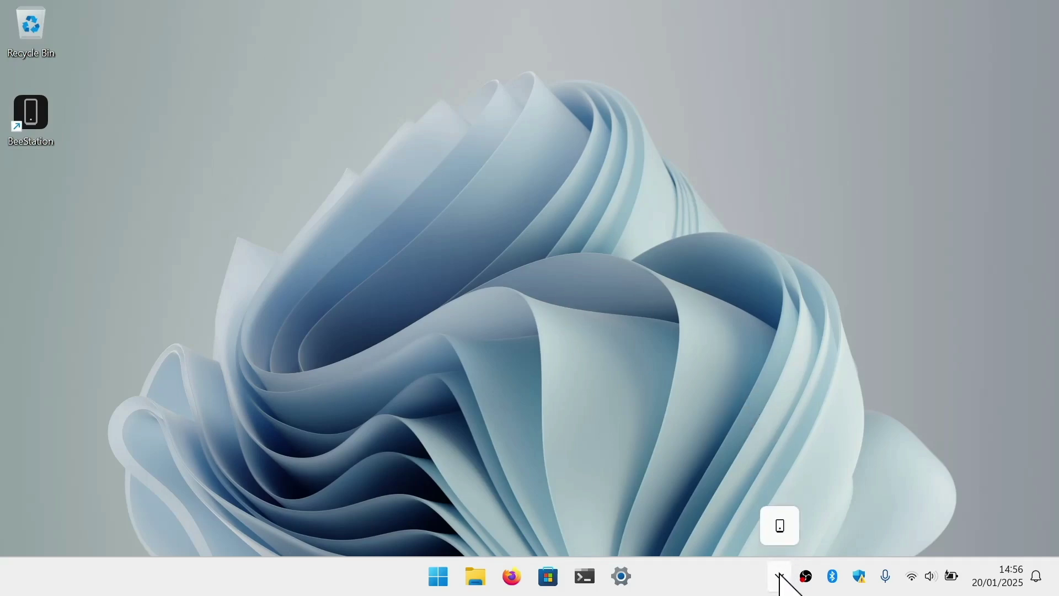
Step: Open the MyBeeStation tray panel and view its empty Notifications list
{"action": "left_click", "coordinate": [786, 530]}
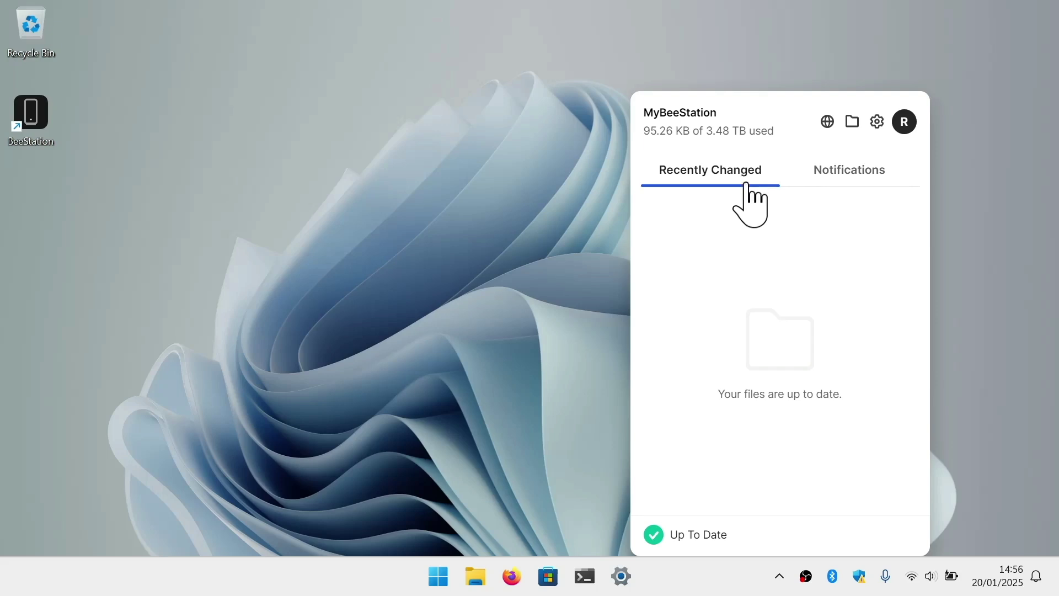
{"action": "left_click", "coordinate": [844, 179]}
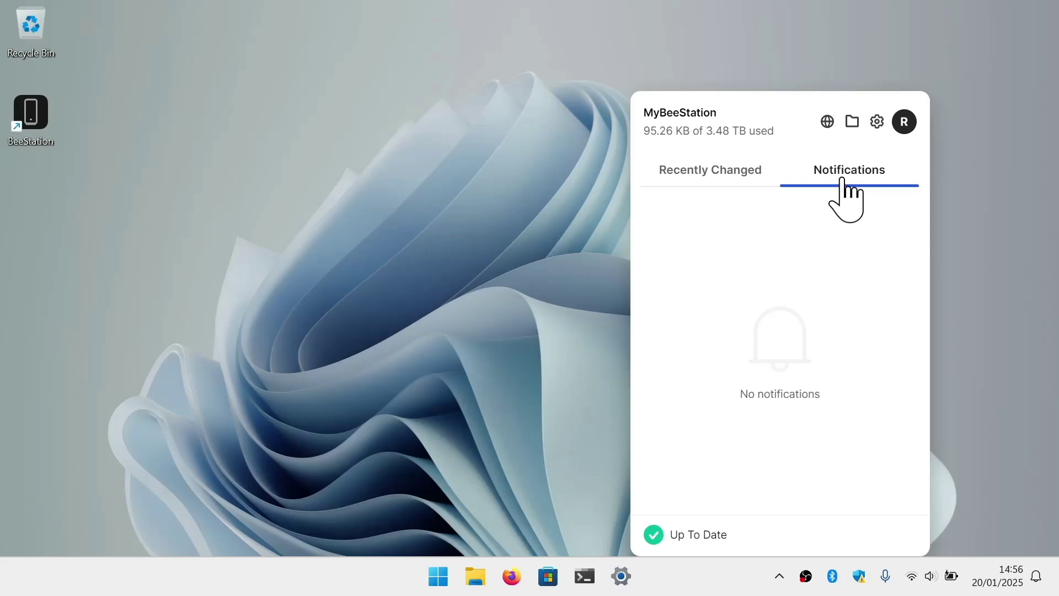
{"action": "mouse_move", "coordinate": [770, 535]}
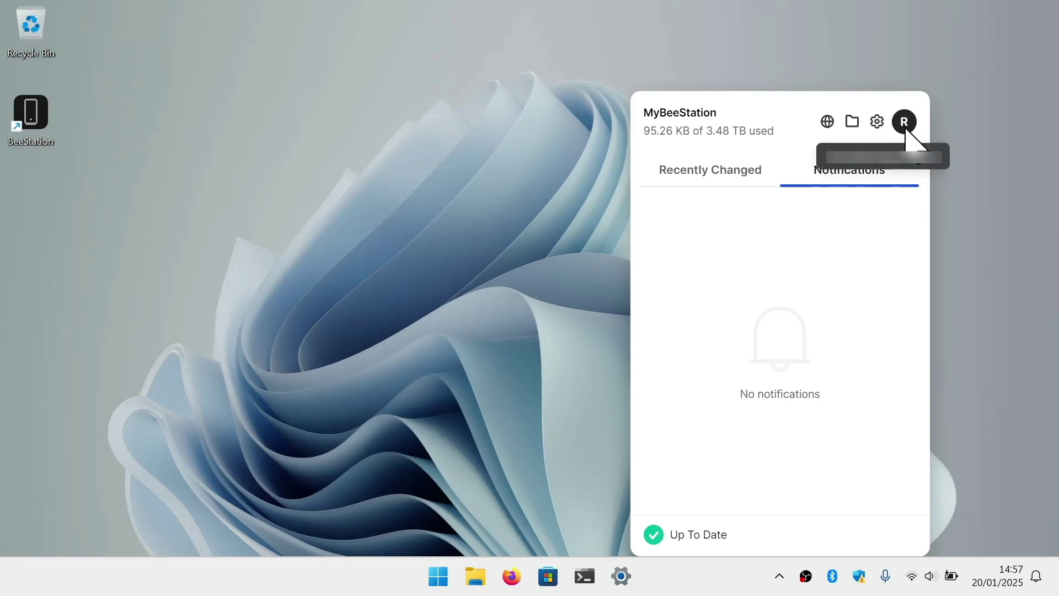
Step: Choose Settings from the MyBeeStation gear menu to show the BeeFiles page
{"action": "left_click", "coordinate": [878, 122]}
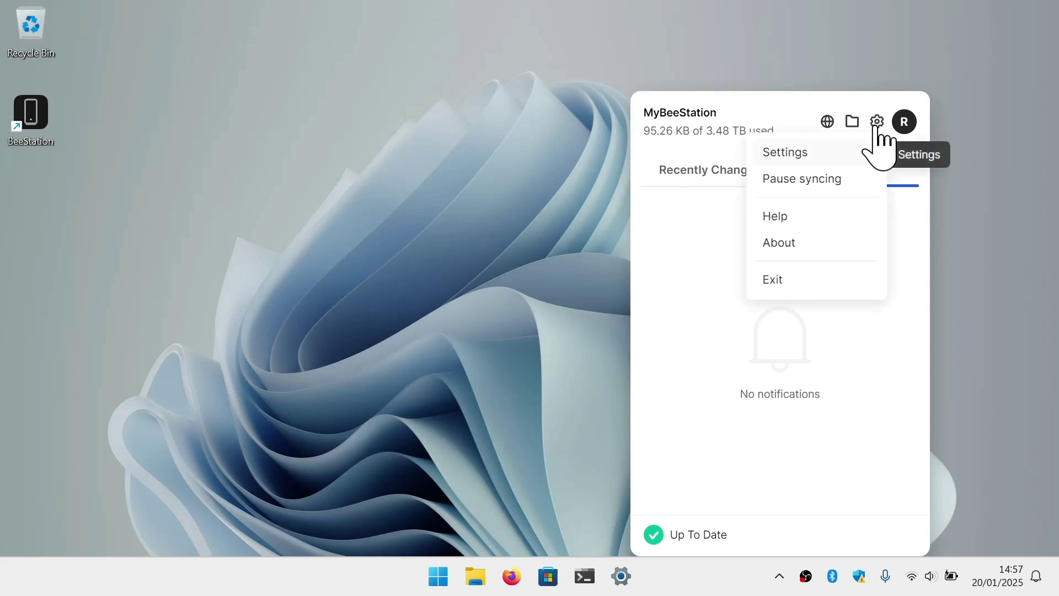
{"action": "left_click", "coordinate": [829, 155]}
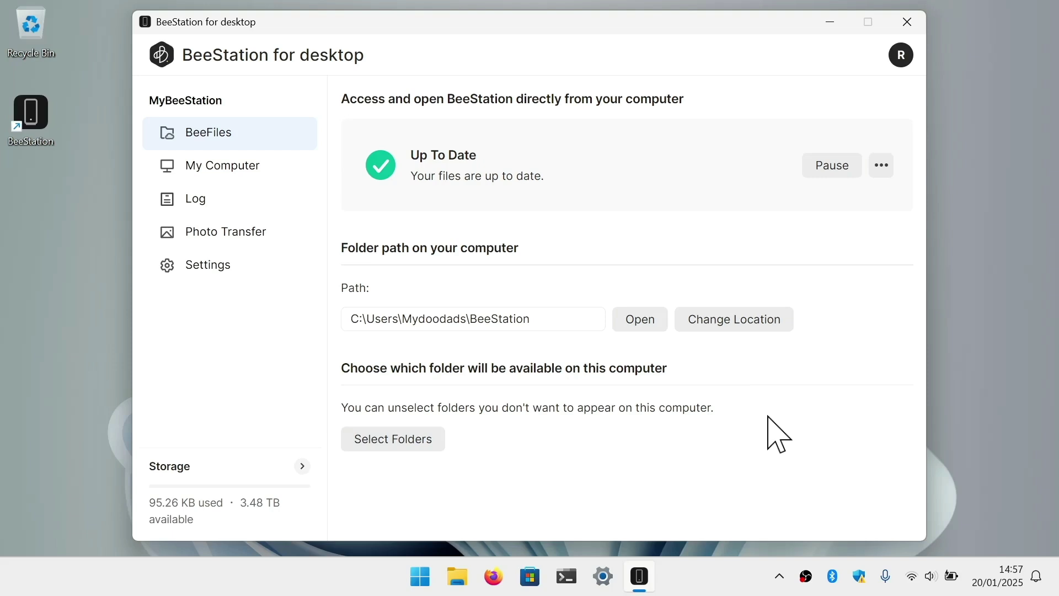
Step: Switch to the My Computer page in the sidebar
{"action": "left_click", "coordinate": [251, 176]}
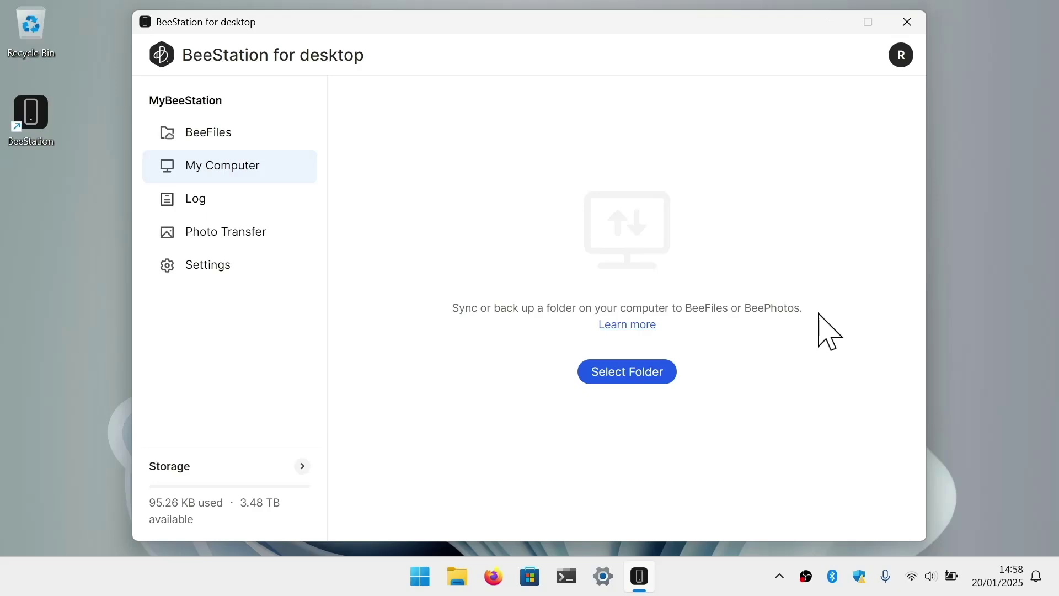
Step: Start a new folder sync with BeeFiles as the destination instead of BeePhotos
{"action": "left_click", "coordinate": [659, 380]}
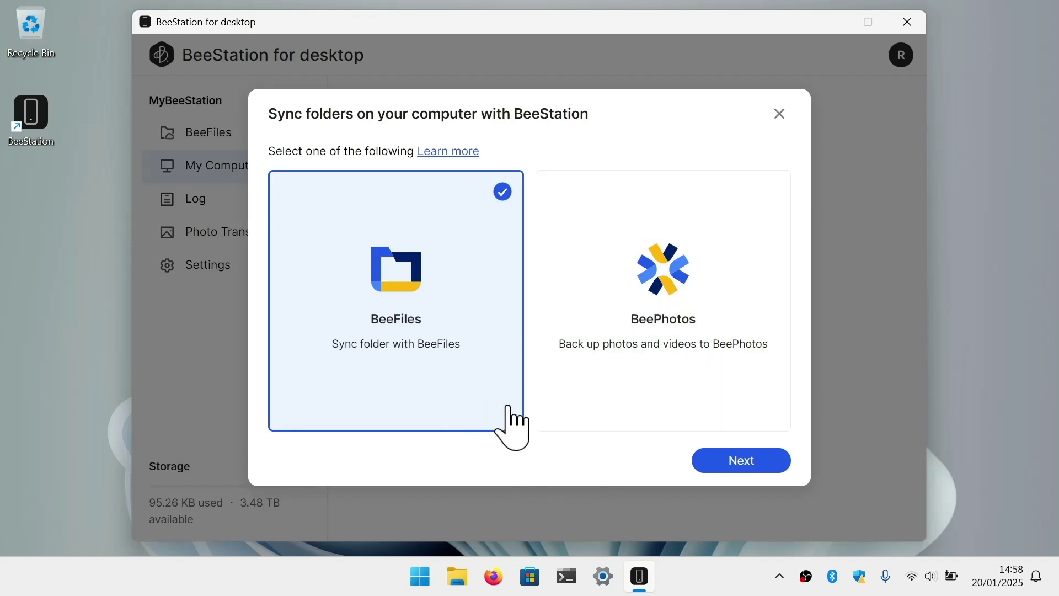
{"action": "left_click", "coordinate": [668, 407]}
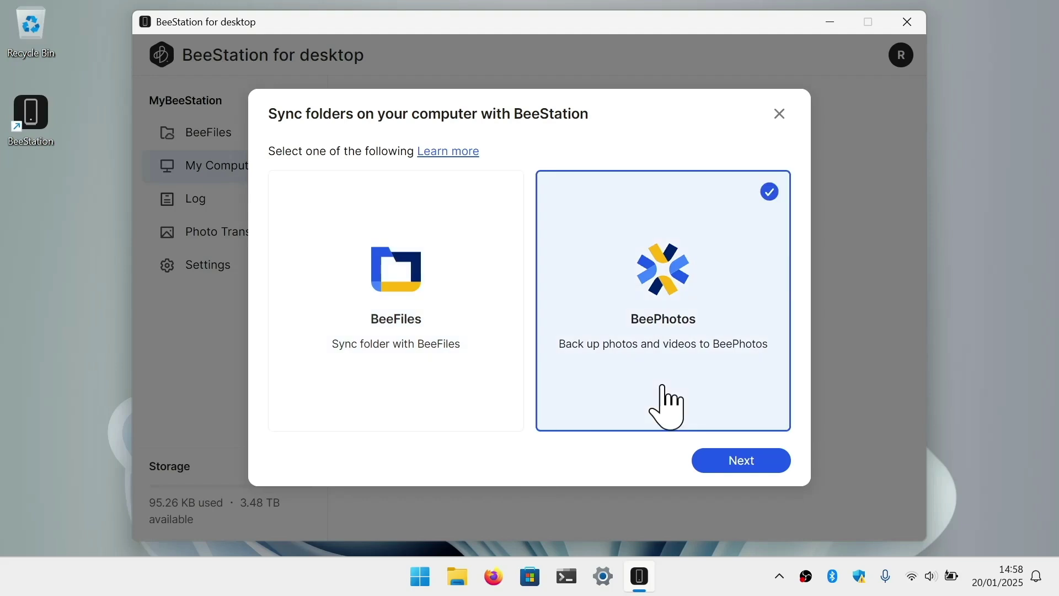
{"action": "left_click", "coordinate": [415, 393]}
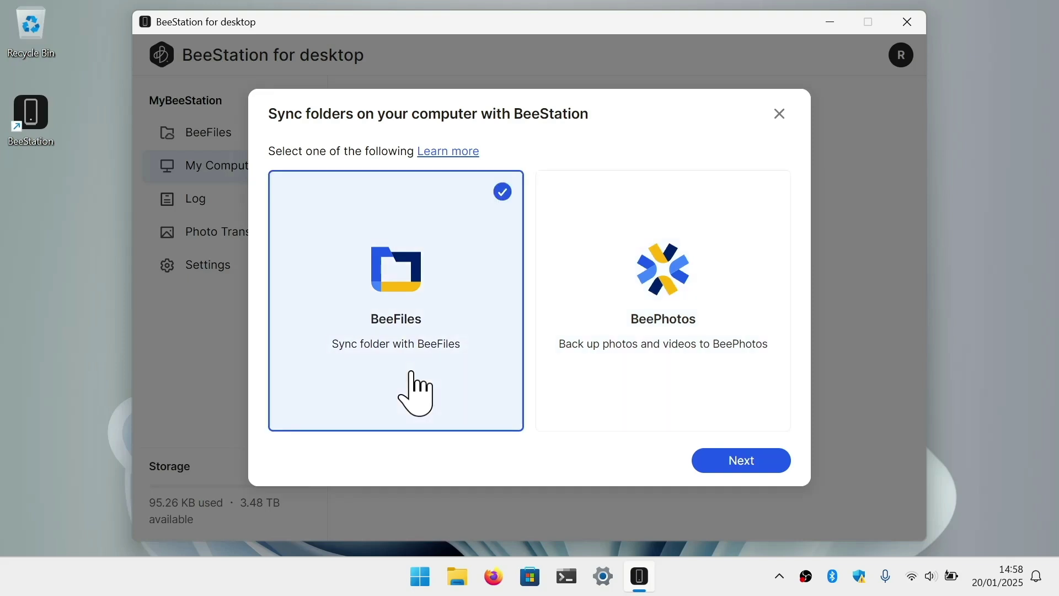
{"action": "left_click", "coordinate": [755, 462]}
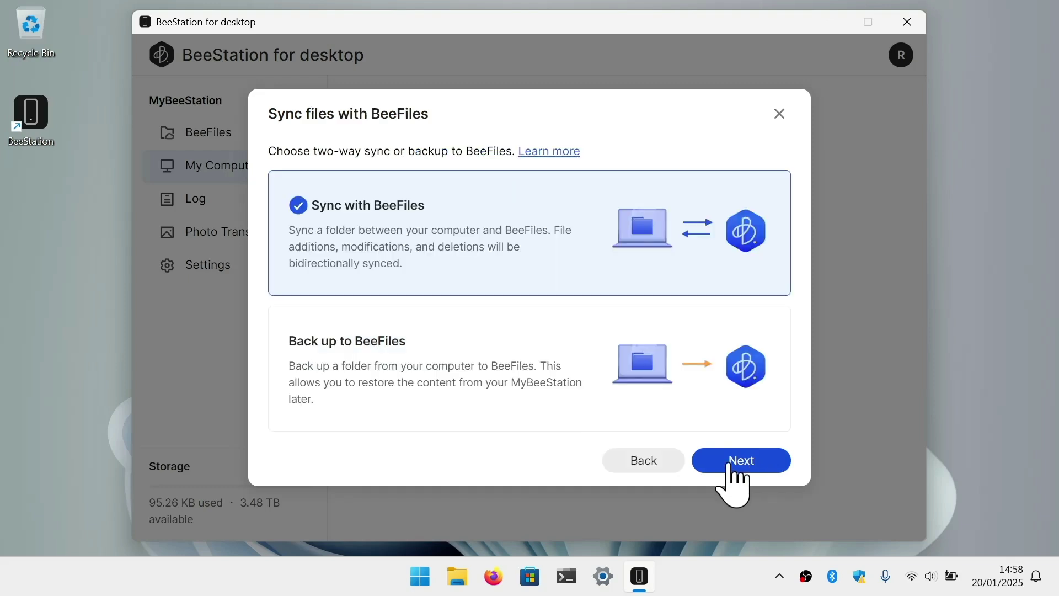
Step: Choose two-way Sync with BeeFiles rather than a one-way backup
{"action": "left_click", "coordinate": [552, 343]}
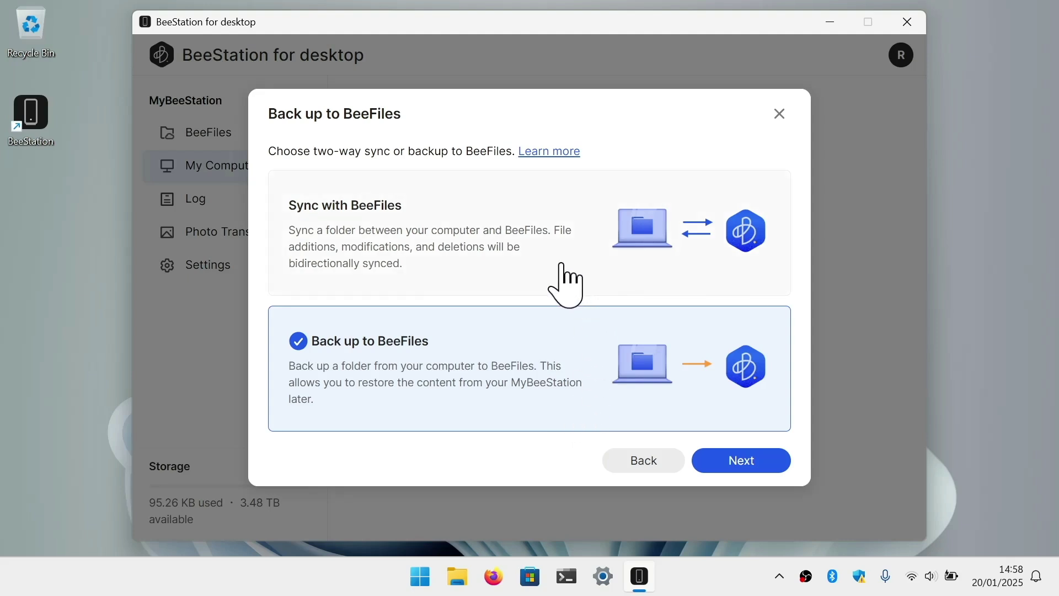
{"action": "left_click", "coordinate": [564, 265]}
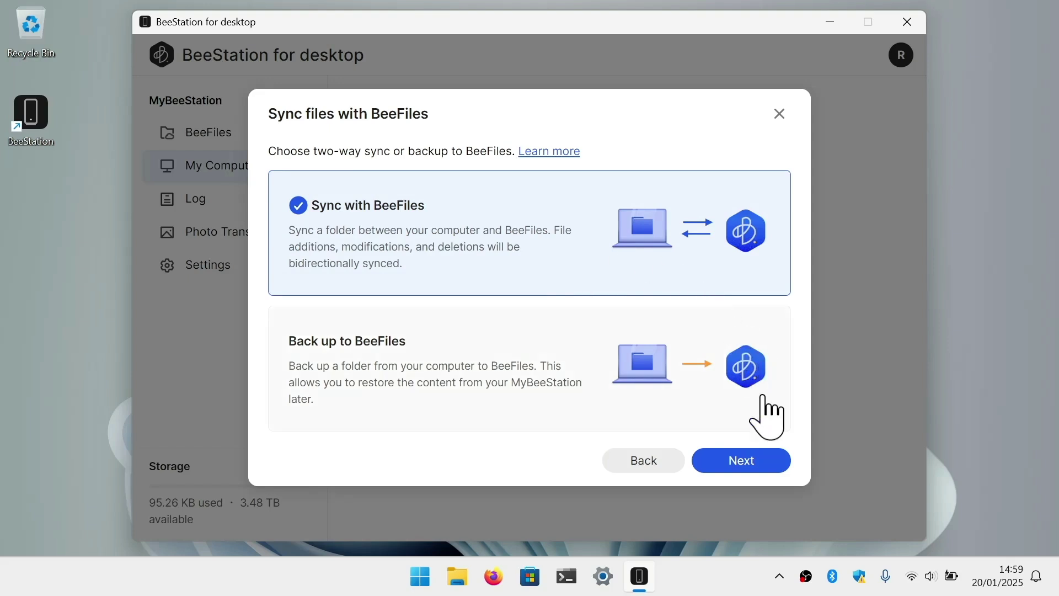
{"action": "left_click", "coordinate": [760, 464]}
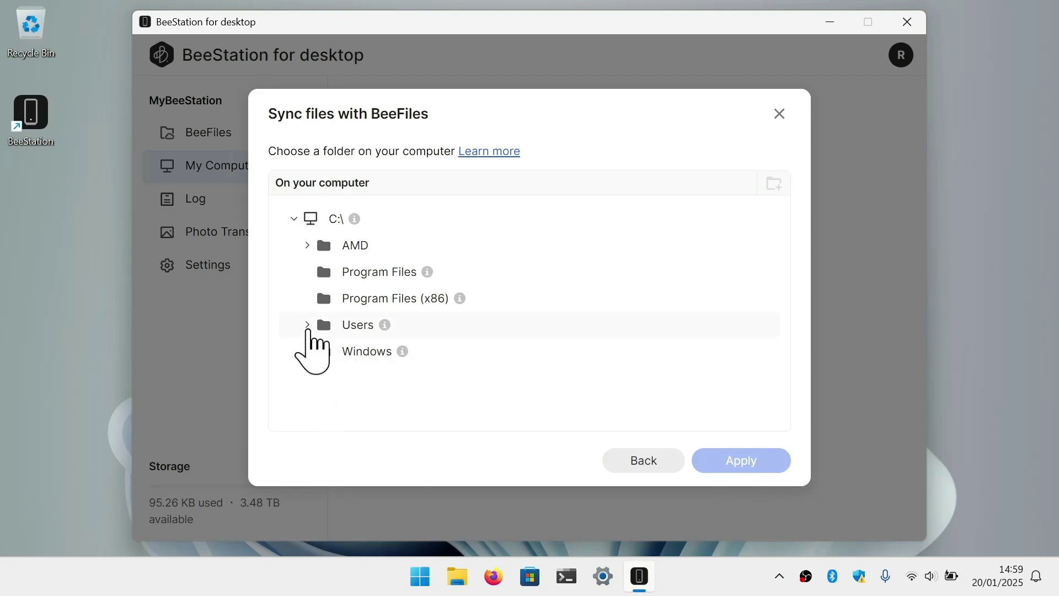
Step: Select the profile's Documents folder under C:\Users as the folder to sync
{"action": "left_click", "coordinate": [308, 326]}
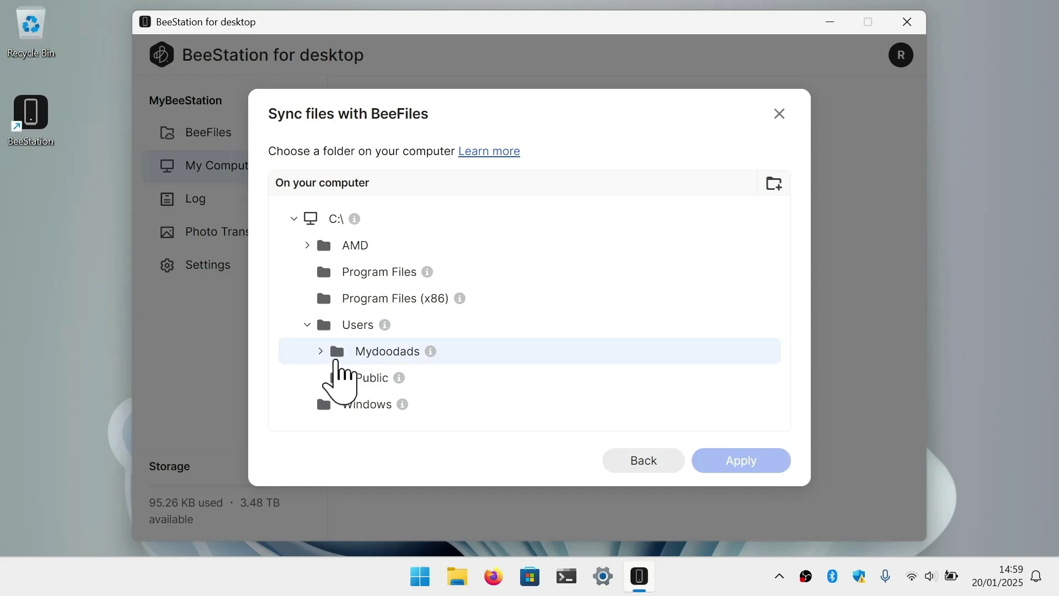
{"action": "left_click", "coordinate": [320, 352]}
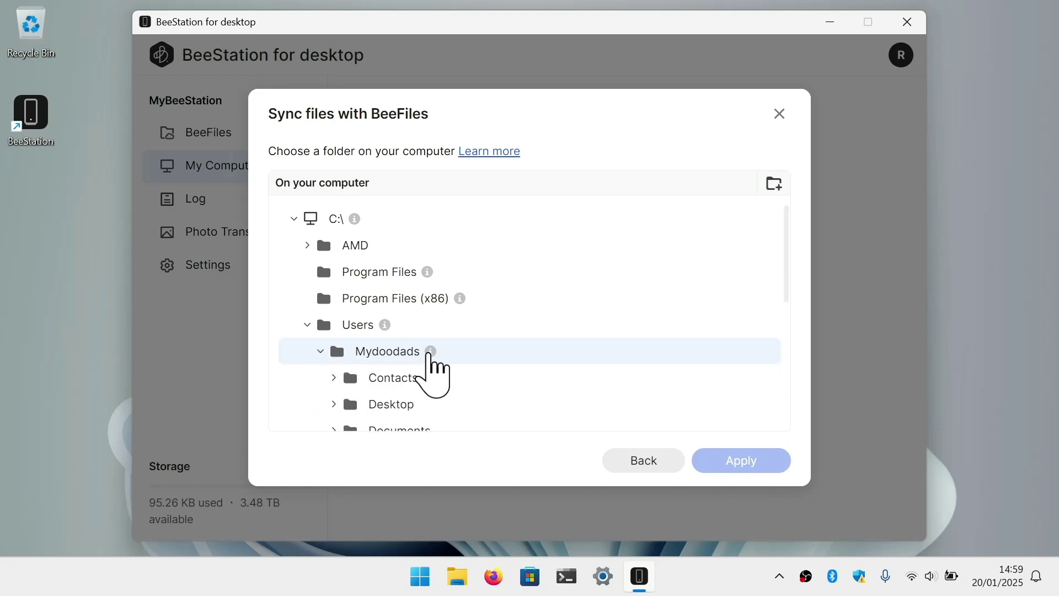
{"action": "scroll", "coordinate": [433, 369], "scroll_direction": "down", "scroll_amount": 3}
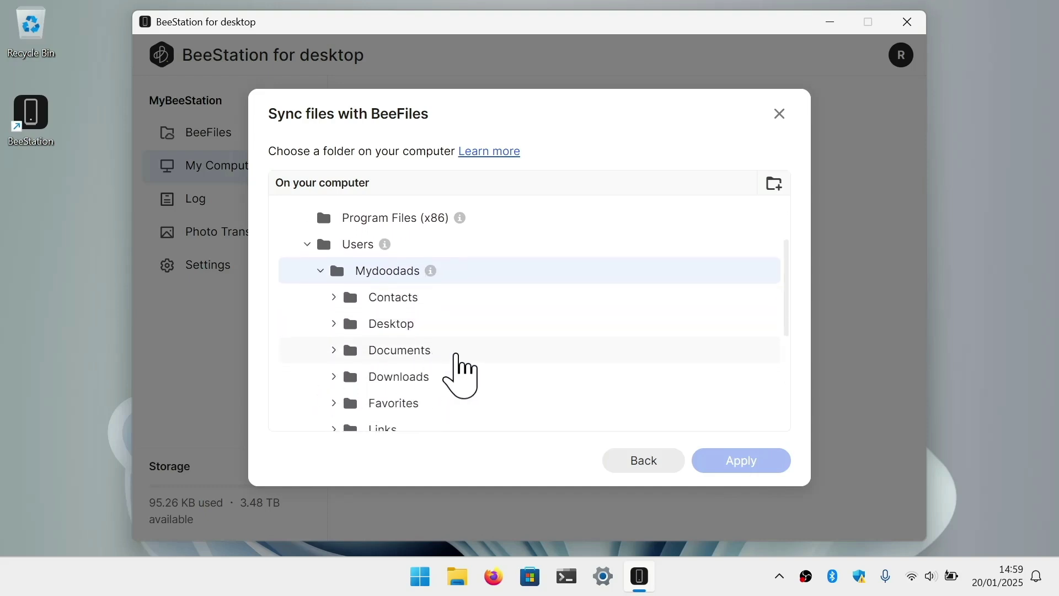
{"action": "left_click", "coordinate": [456, 354]}
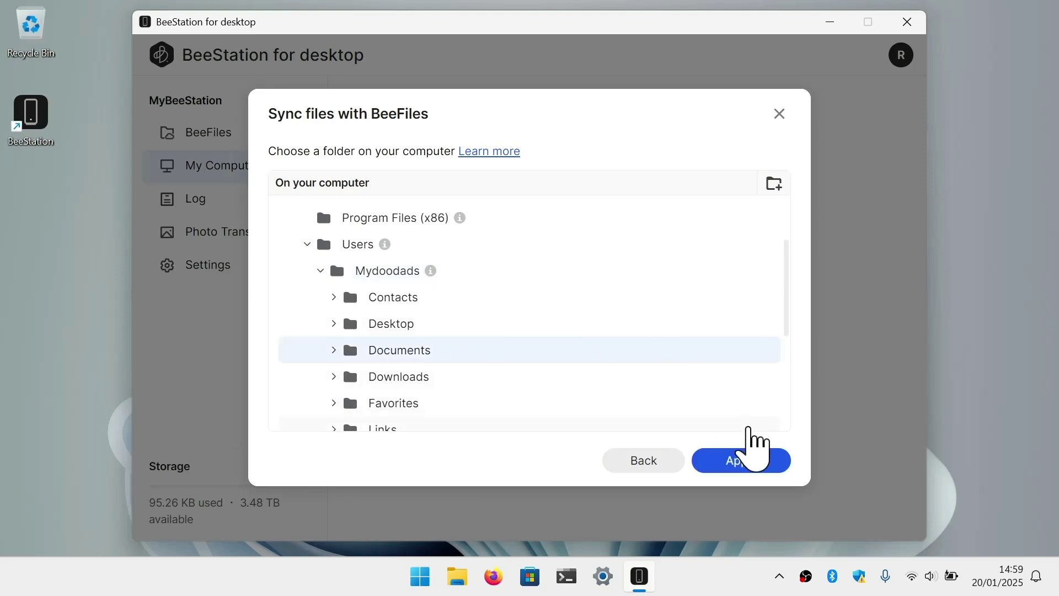
Step: Apply the Documents sync, then begin a new folder backup to BeePhotos
{"action": "left_click", "coordinate": [752, 461]}
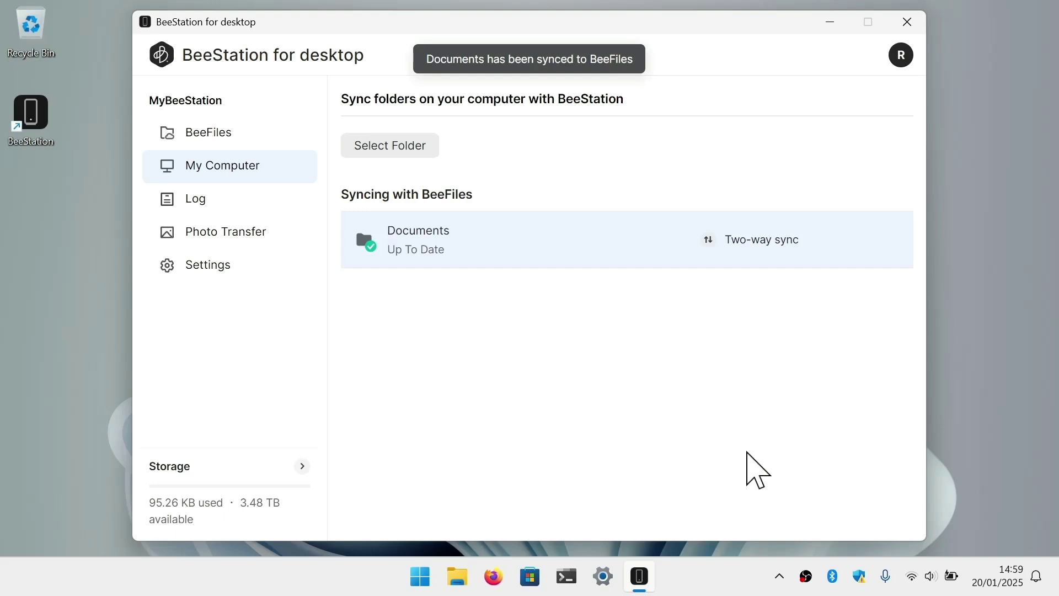
{"action": "mouse_move", "coordinate": [814, 237]}
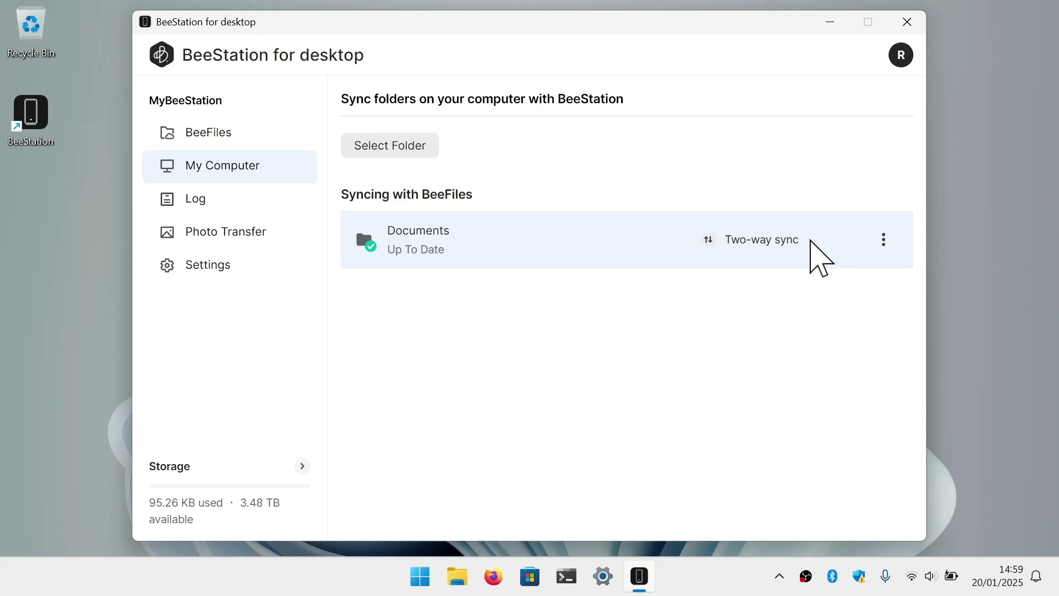
{"action": "left_click", "coordinate": [390, 147]}
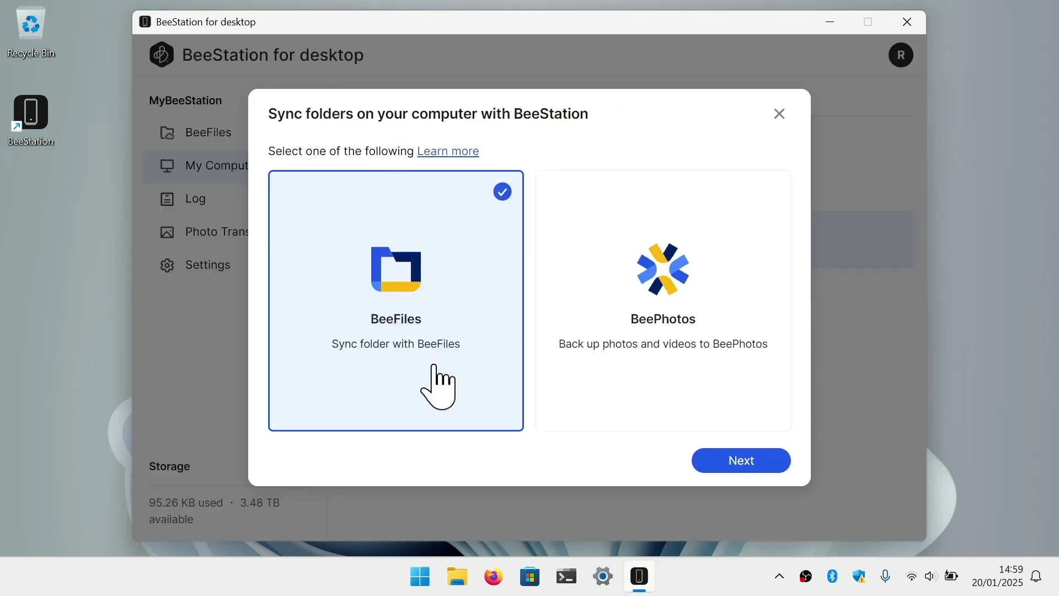
{"action": "left_click", "coordinate": [705, 414]}
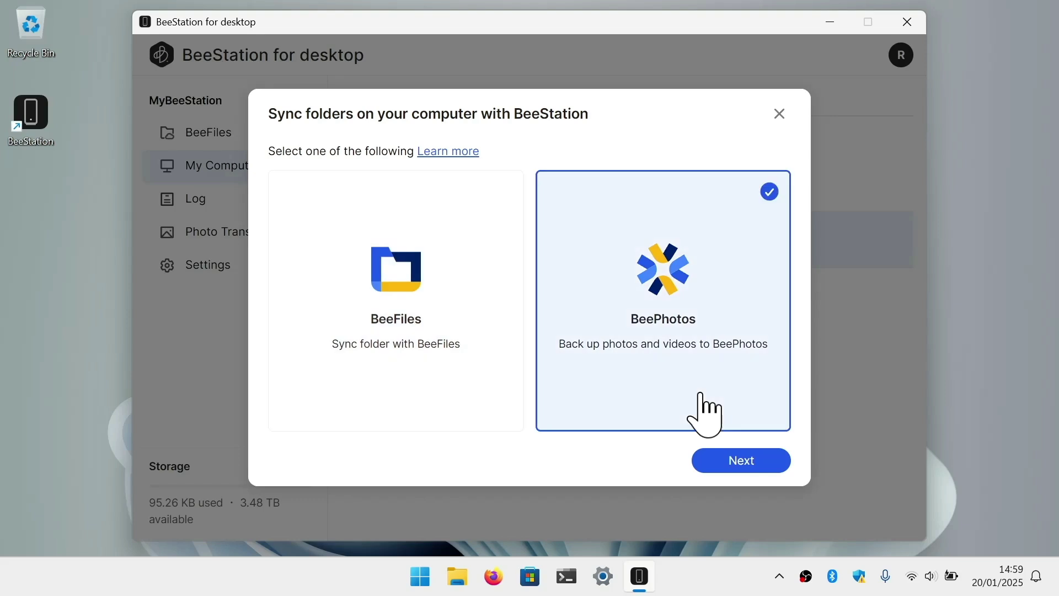
{"action": "left_click", "coordinate": [757, 460]}
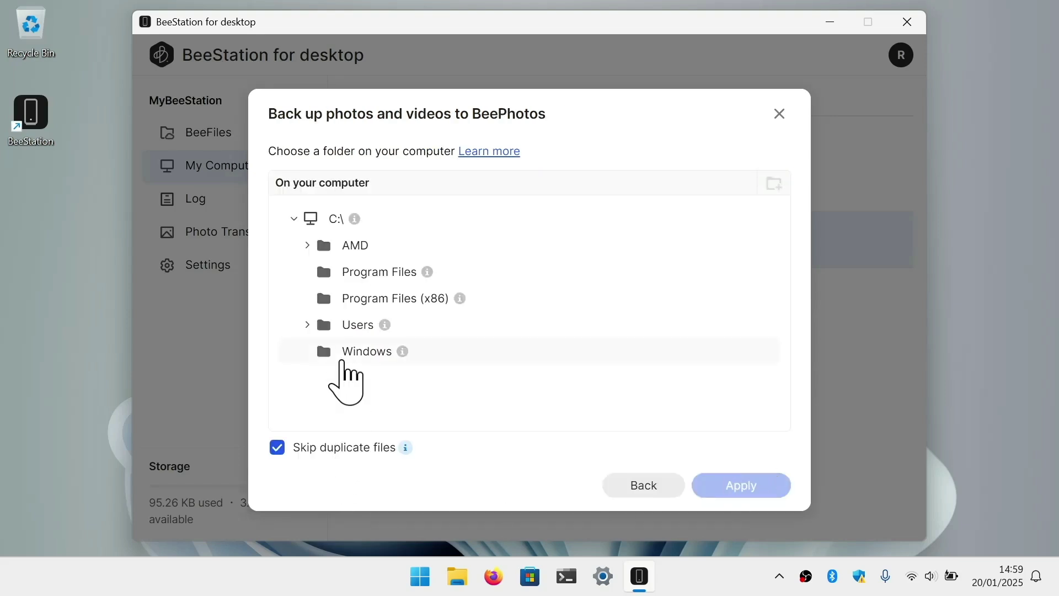
Step: Select the profile's Pictures folder under C:\Users and apply the BeePhotos backup
{"action": "left_click", "coordinate": [347, 331]}
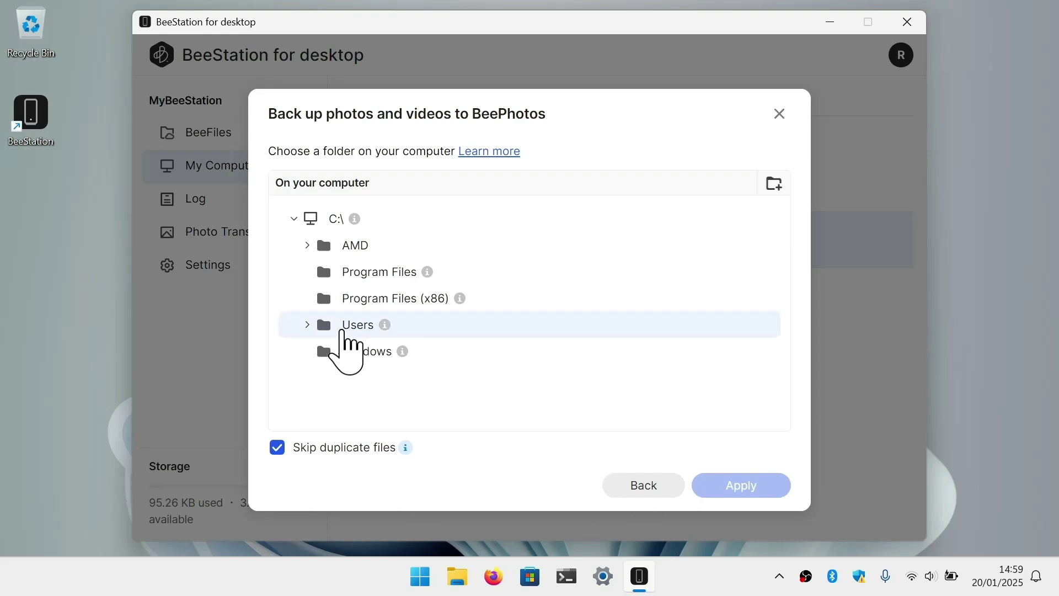
{"action": "left_click", "coordinate": [307, 325]}
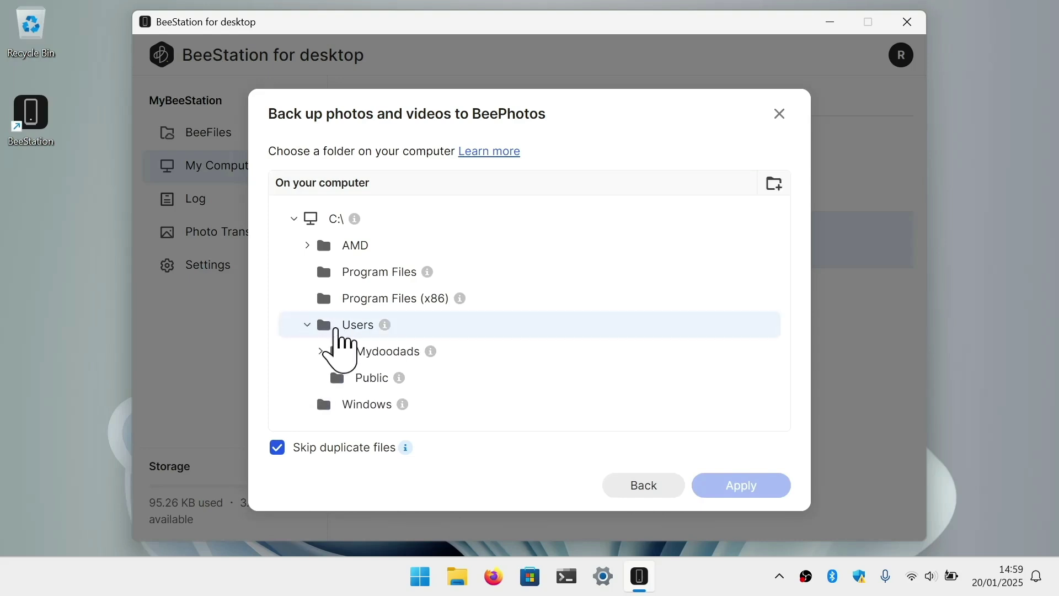
{"action": "left_click", "coordinate": [364, 352]}
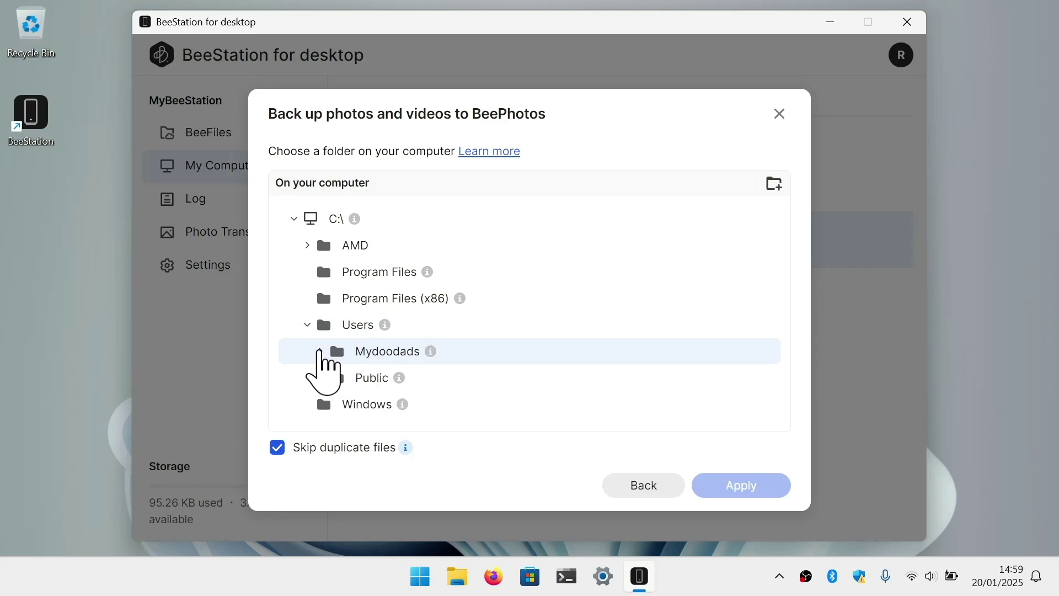
{"action": "left_click", "coordinate": [323, 353]}
{"action": "scroll", "coordinate": [408, 380], "scroll_direction": "down", "scroll_amount": 5}
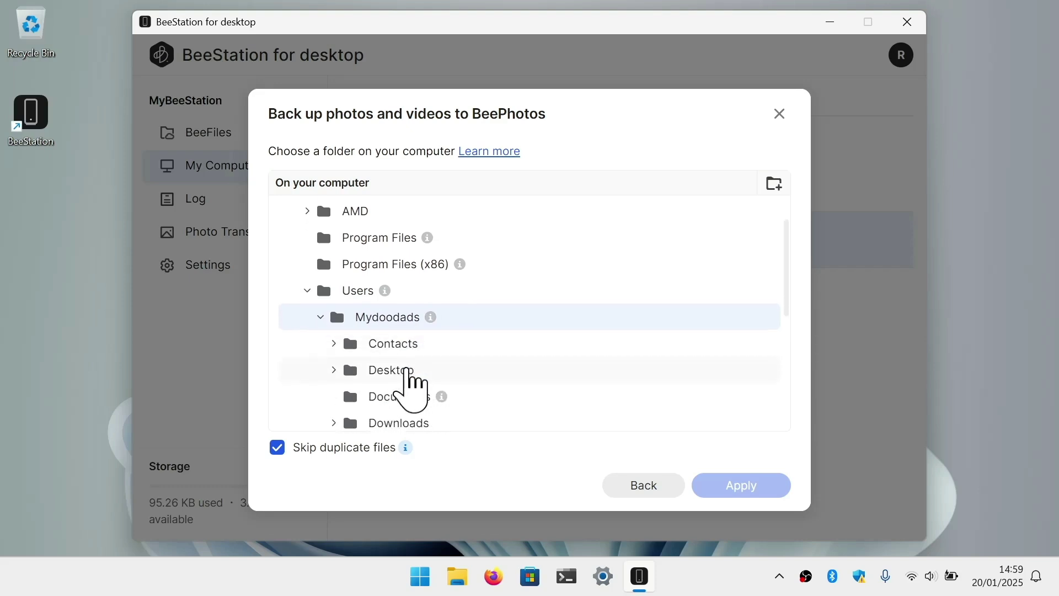
{"action": "scroll", "coordinate": [410, 381], "scroll_direction": "down", "scroll_amount": 2}
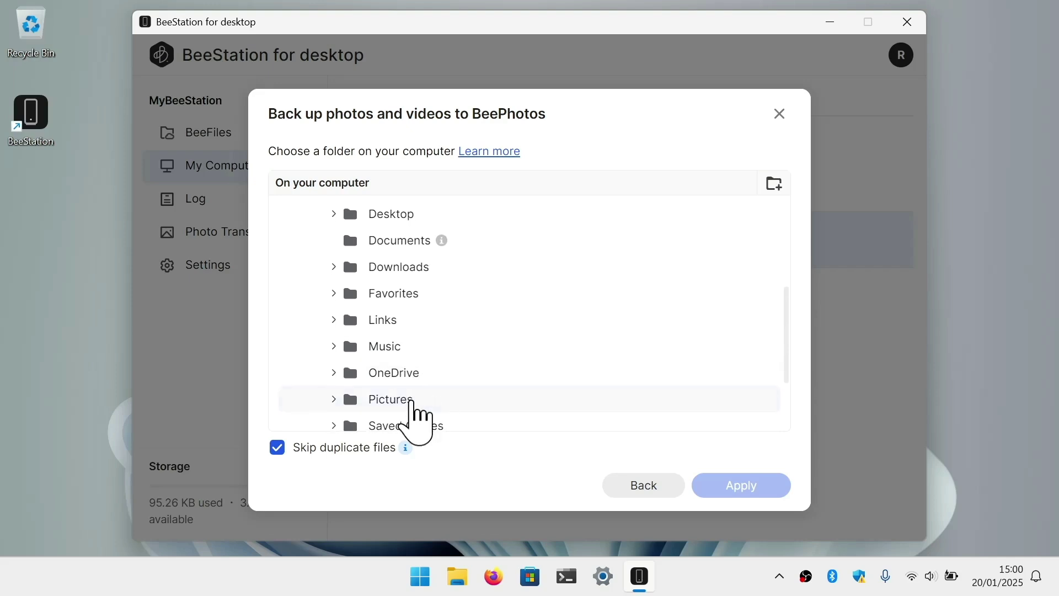
{"action": "left_click", "coordinate": [414, 406]}
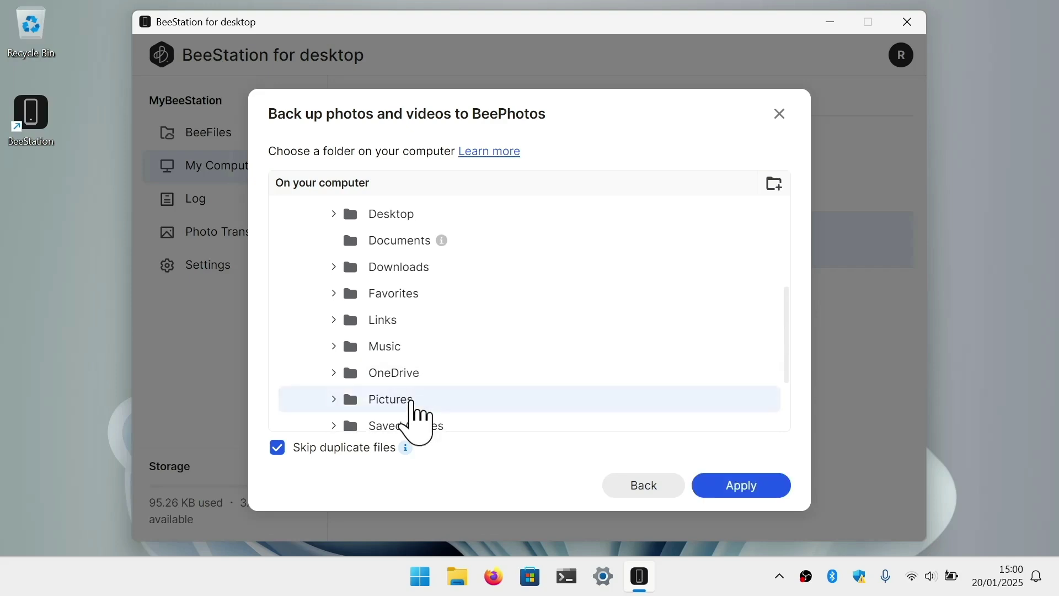
{"action": "left_click", "coordinate": [756, 488]}
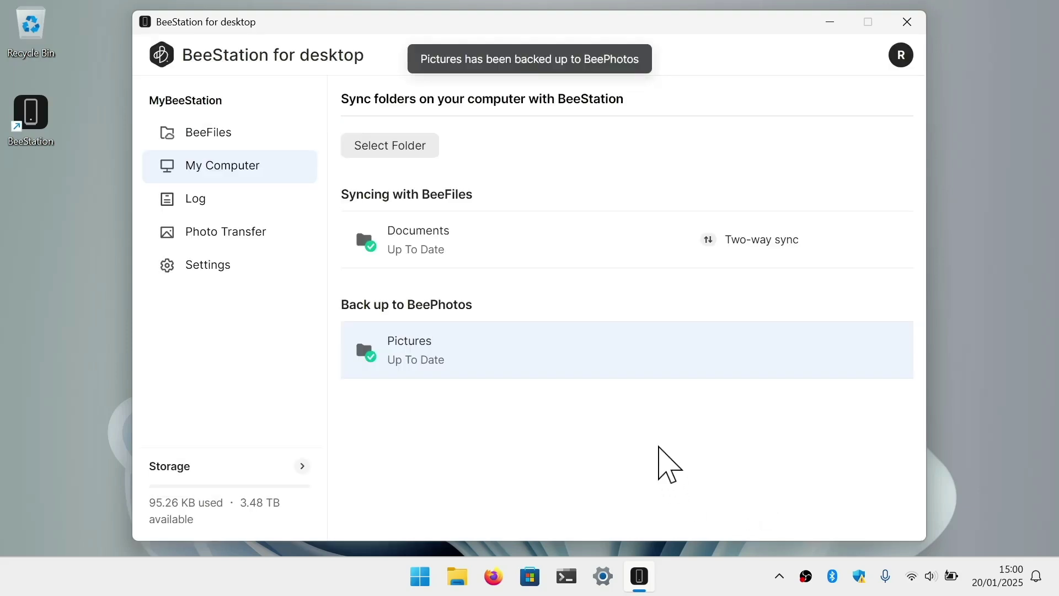
Step: Show the Log view listing the Documents sync and Pictures backup events
{"action": "mouse_move", "coordinate": [585, 356]}
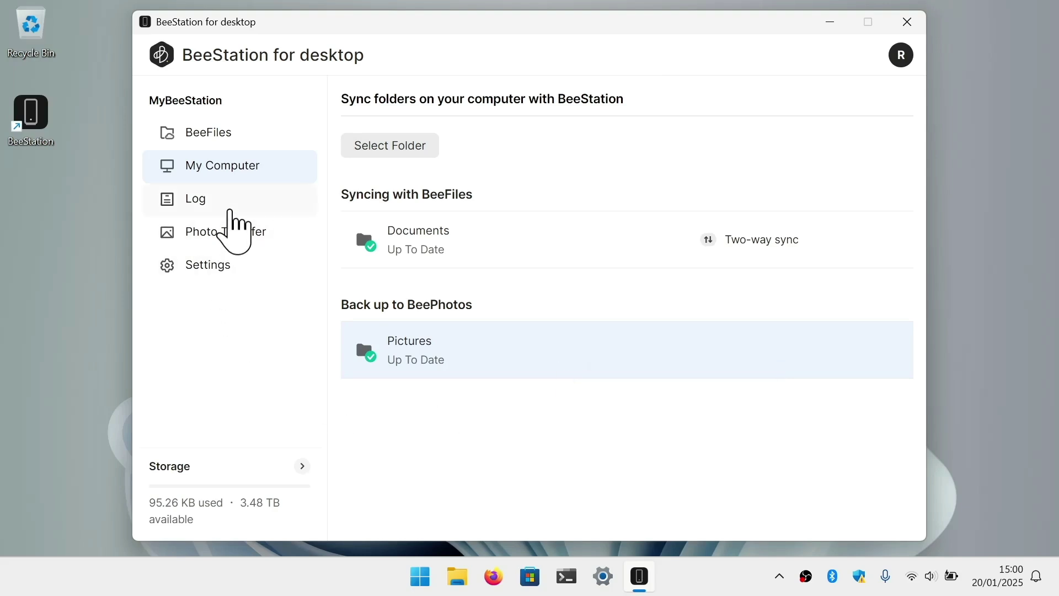
{"action": "left_click", "coordinate": [230, 210]}
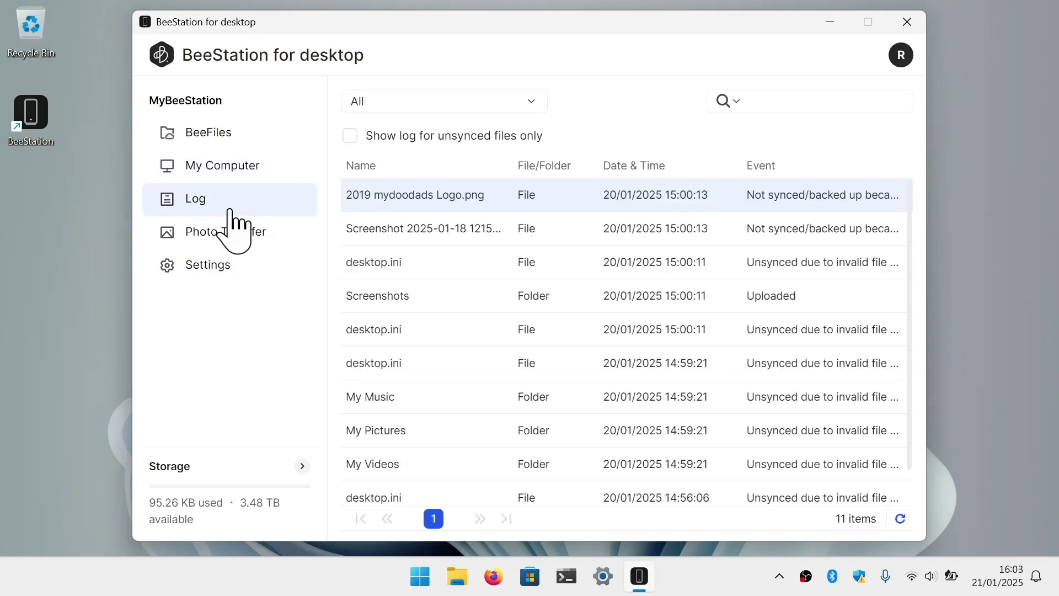
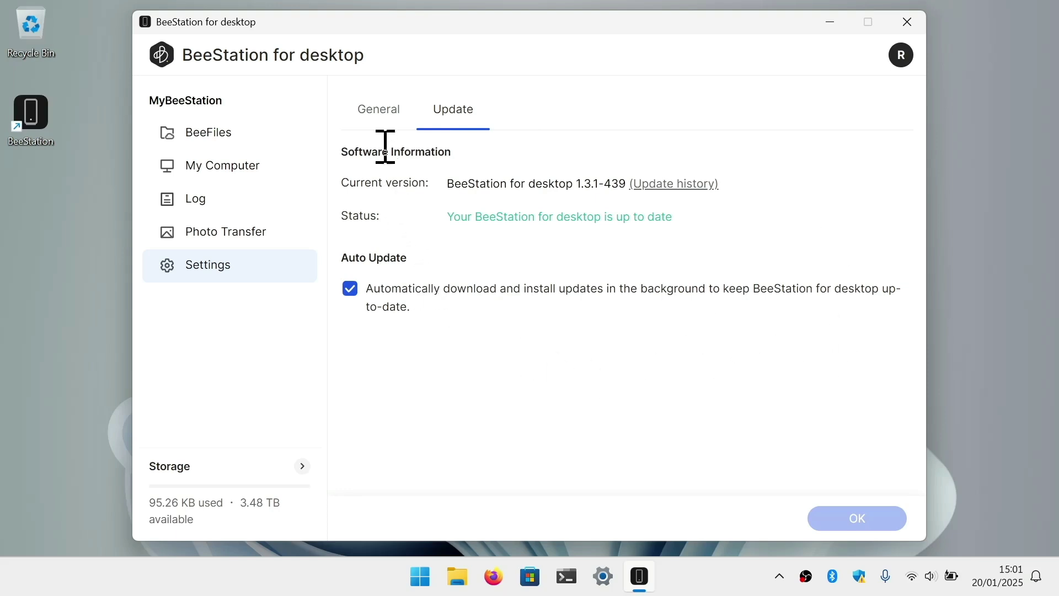
Step: Check the General tab's sync and conflict options, then close BeeStation for desktop
{"action": "left_click", "coordinate": [380, 116]}
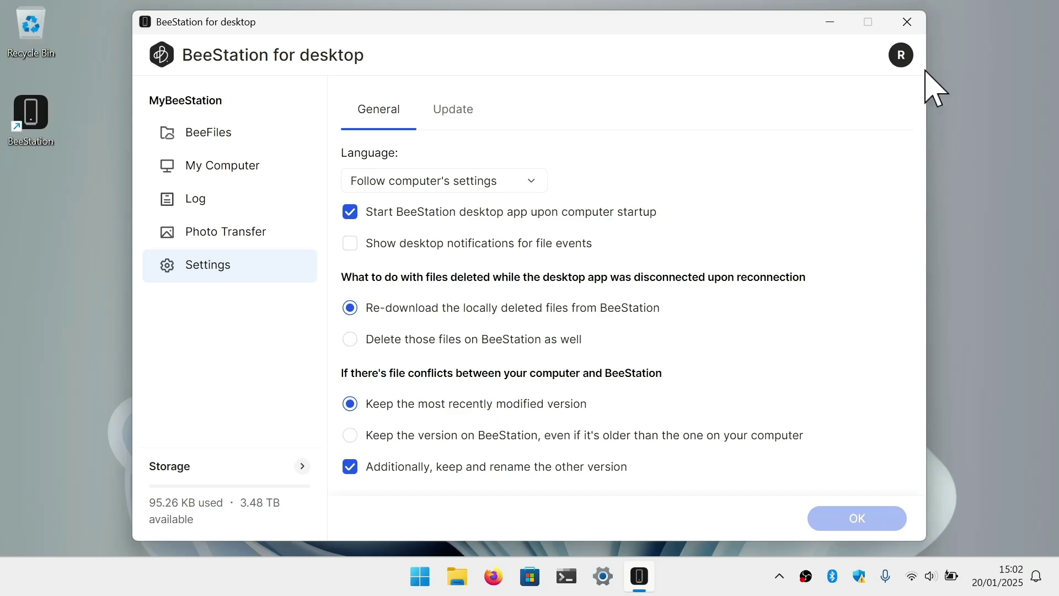
{"action": "left_click", "coordinate": [909, 22]}
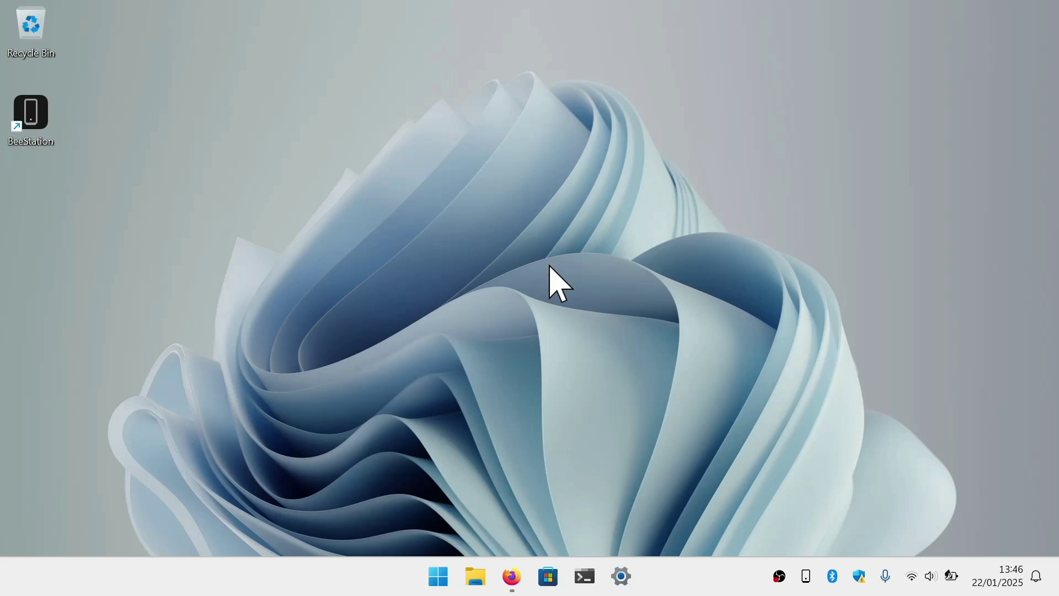
Step: Add a new text document named 'Example file' to Documents and close File Explorer
{"action": "left_click", "coordinate": [473, 576]}
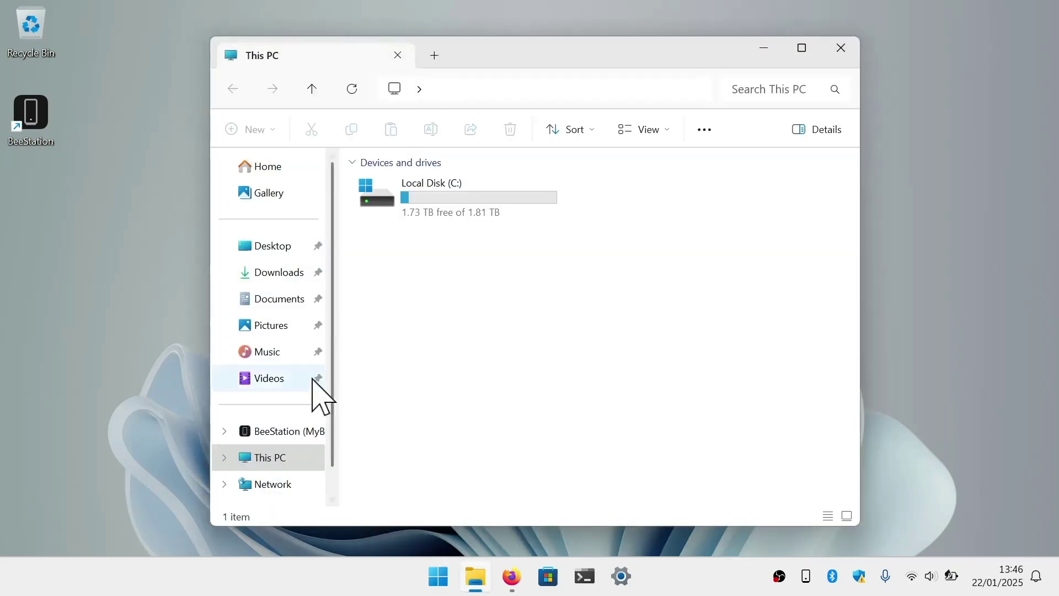
{"action": "left_click", "coordinate": [293, 301]}
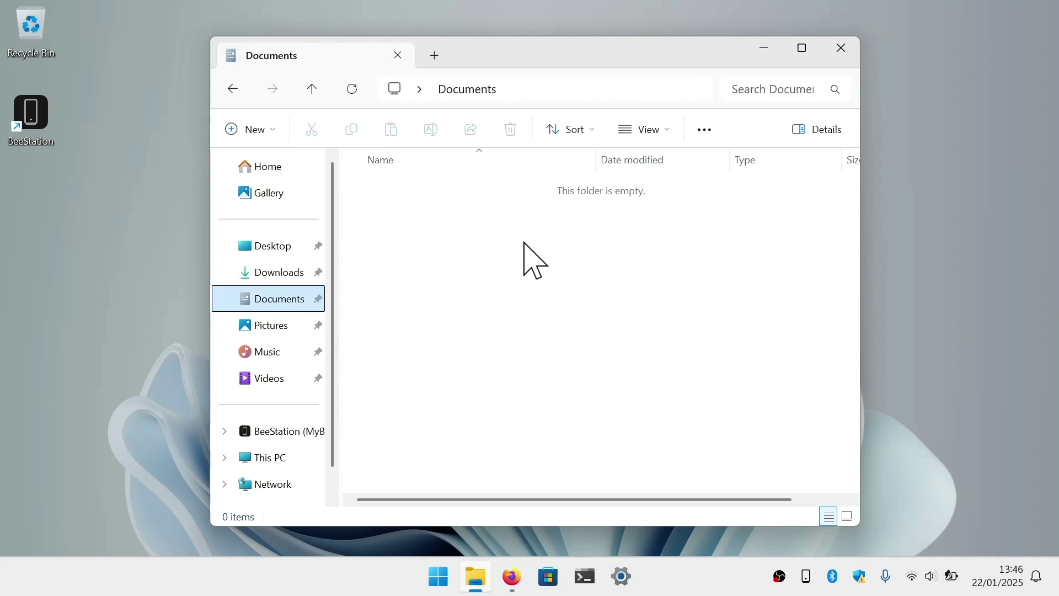
{"action": "right_click", "coordinate": [524, 243]}
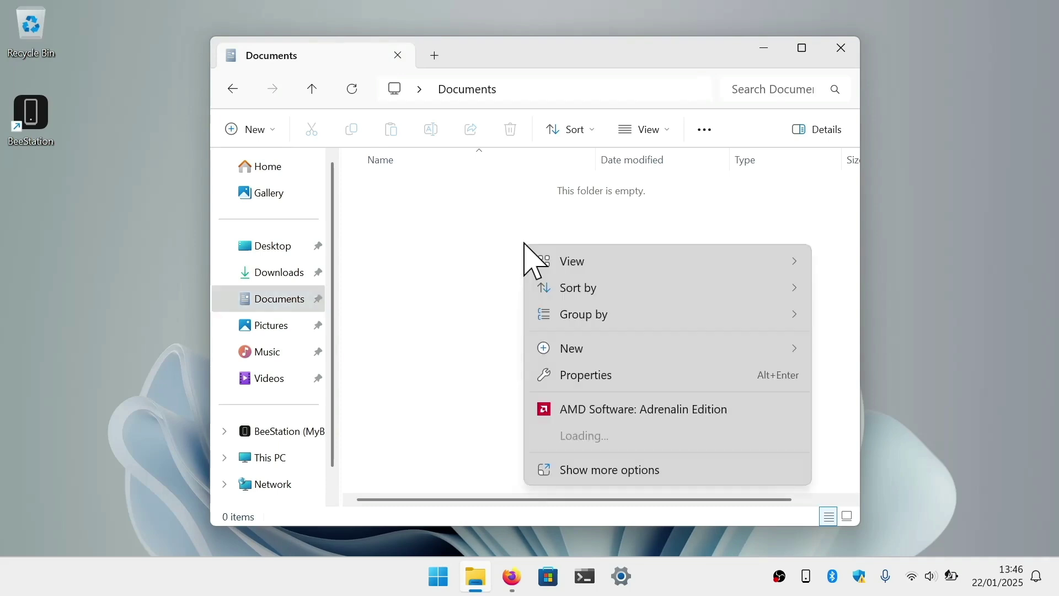
{"action": "mouse_move", "coordinate": [640, 350]}
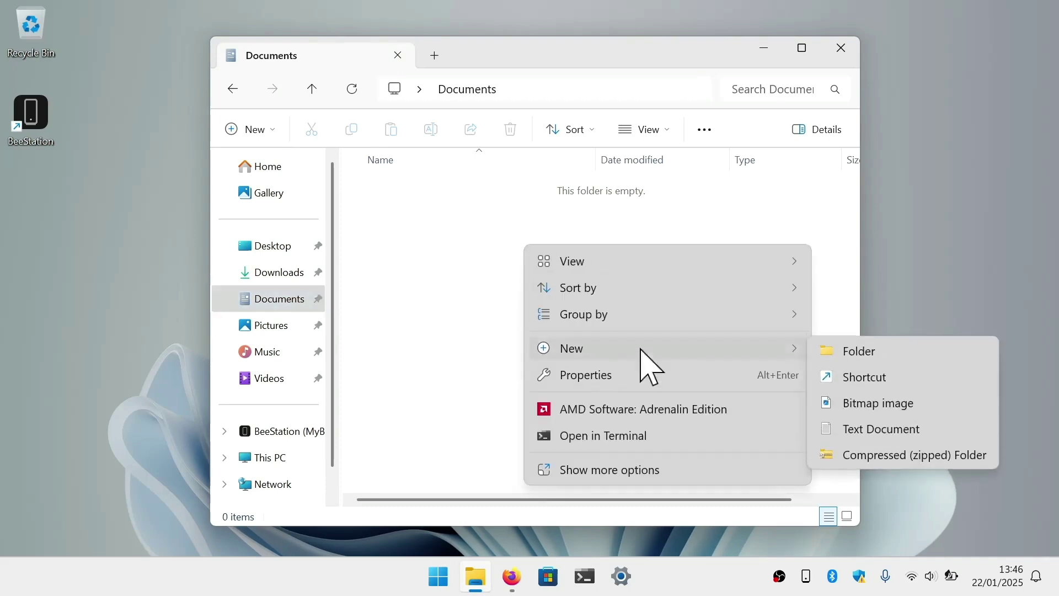
{"action": "left_click", "coordinate": [898, 428]}
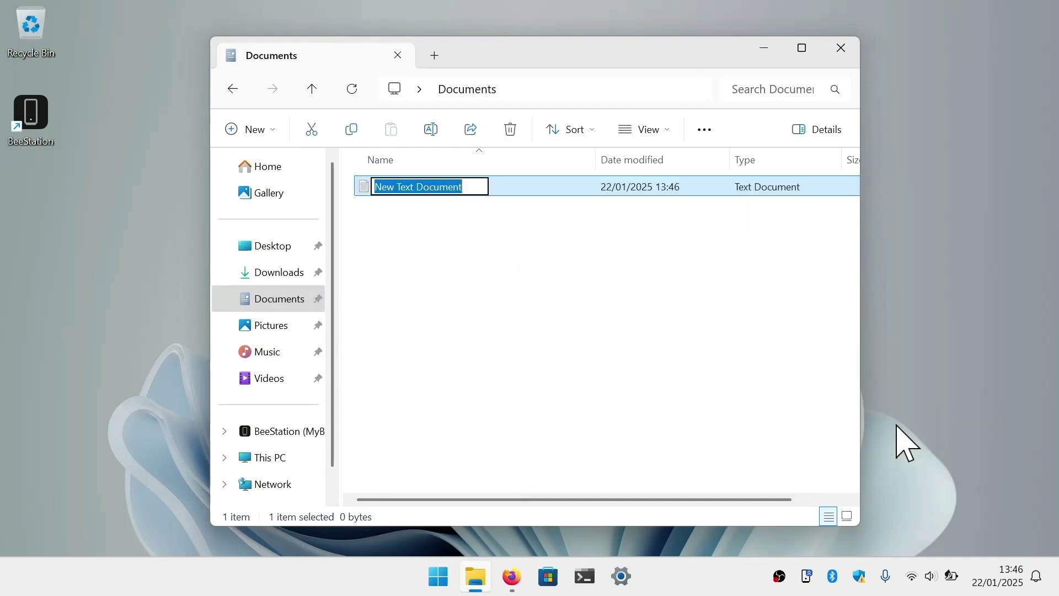
{"action": "type", "text": "Examp"}
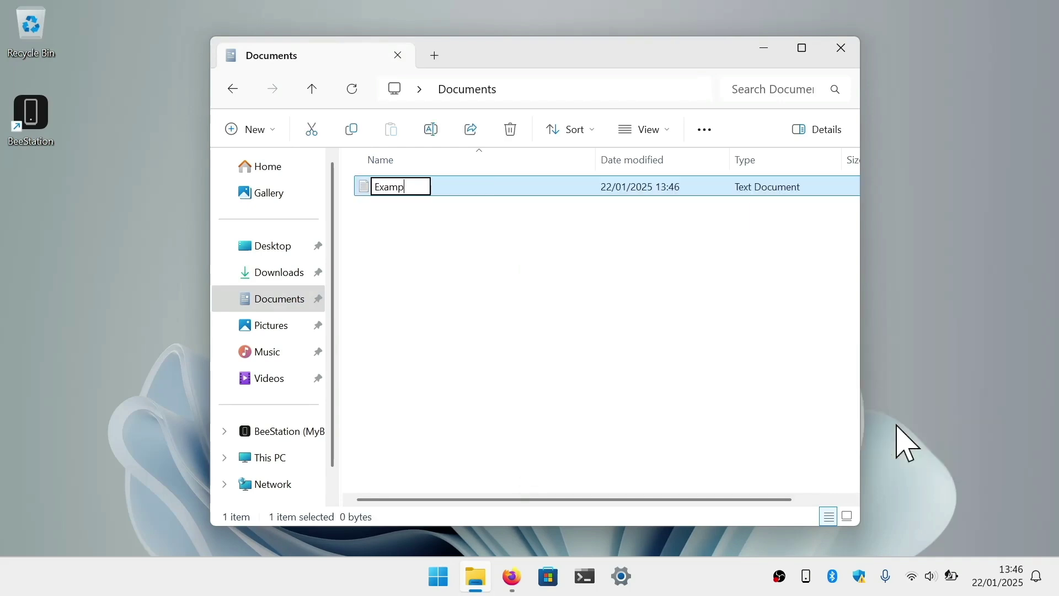
{"action": "type", "text": "le file"}
{"action": "left_click", "coordinate": [515, 332]}
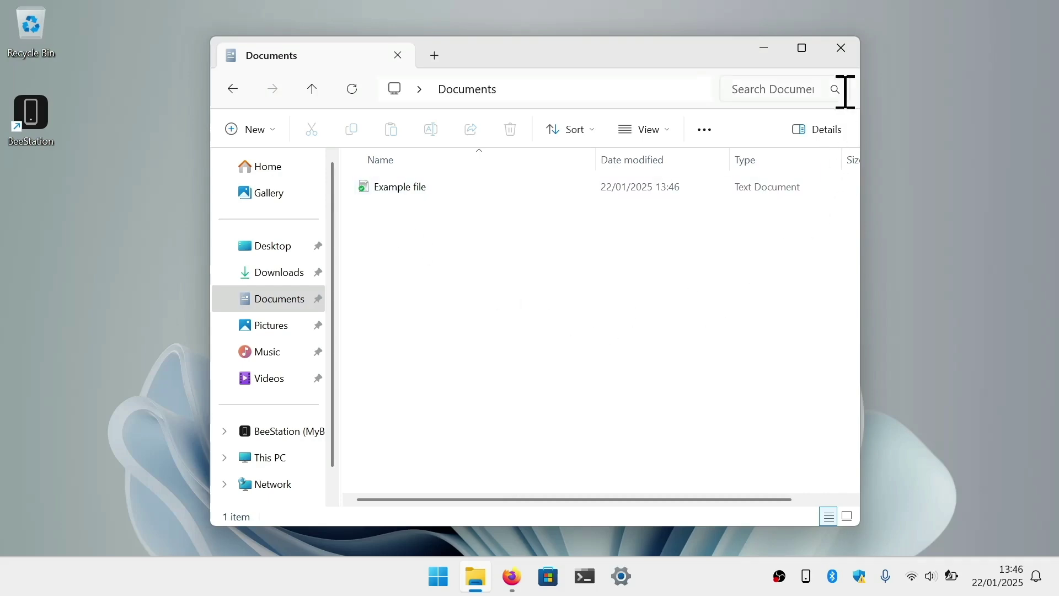
{"action": "left_click", "coordinate": [842, 48]}
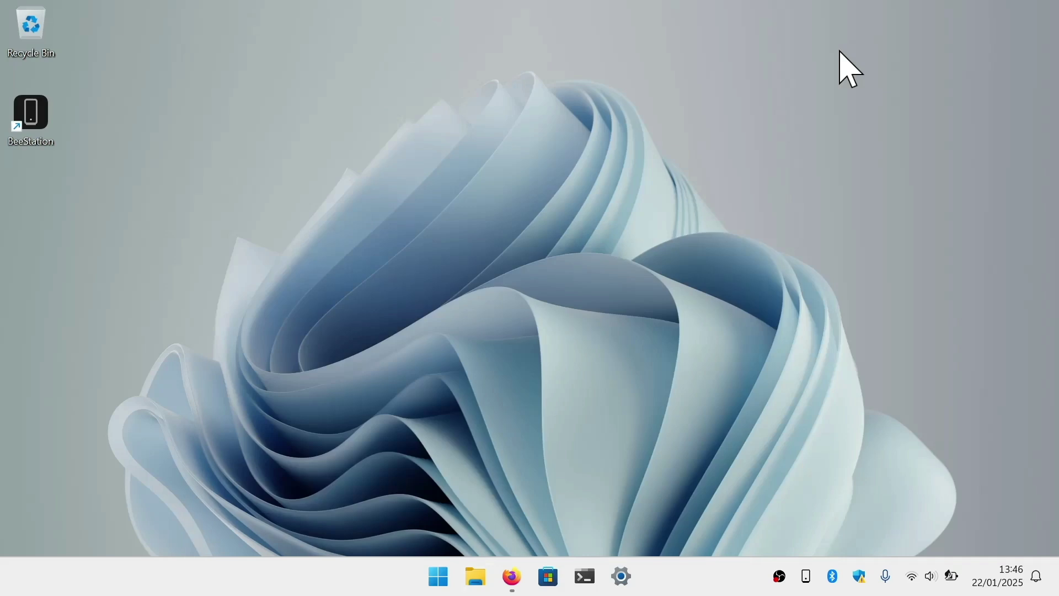
Step: Confirm Example file.txt appears up to date under Recently Changed, then bring up the BeeStation portal in Firefox
{"action": "left_click", "coordinate": [808, 576]}
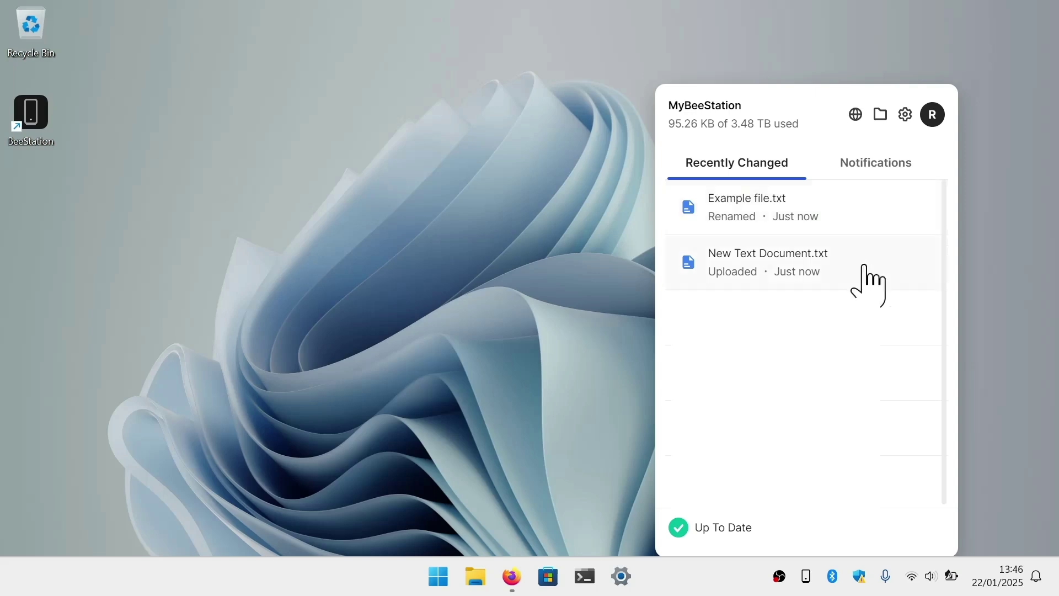
{"action": "left_click", "coordinate": [537, 302]}
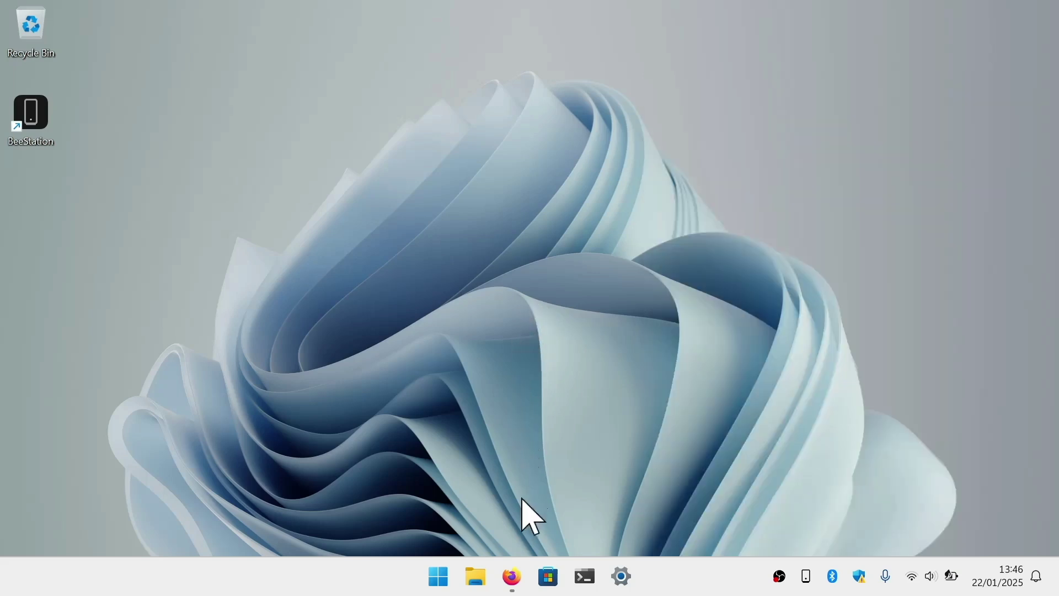
{"action": "left_click", "coordinate": [512, 575]}
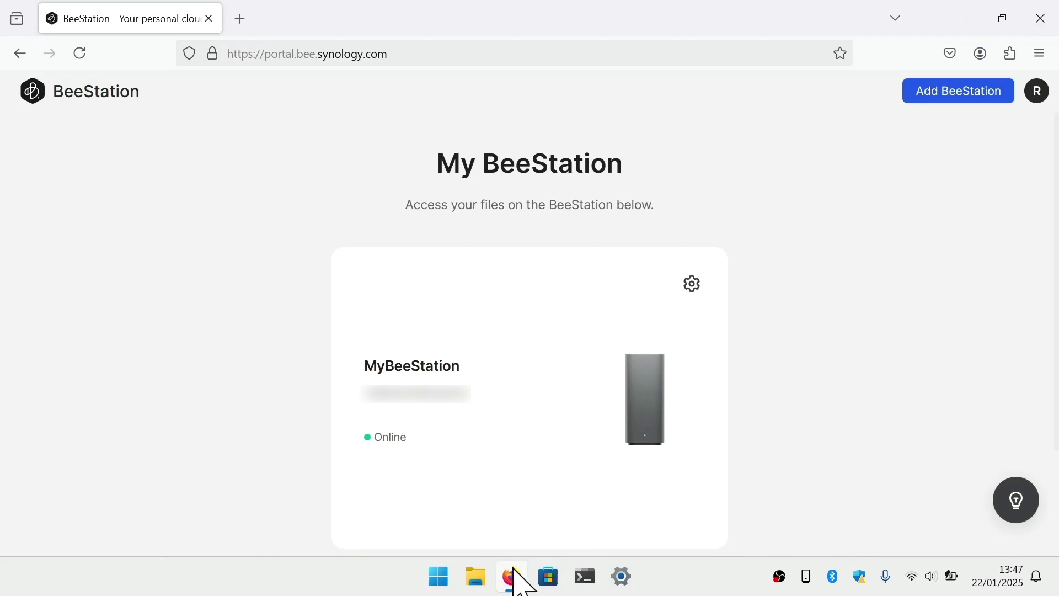
Step: Browse BeeFiles Computers > Framework-2024 > Documents (two-way sync) to locate Example file.txt
{"action": "left_click", "coordinate": [458, 511]}
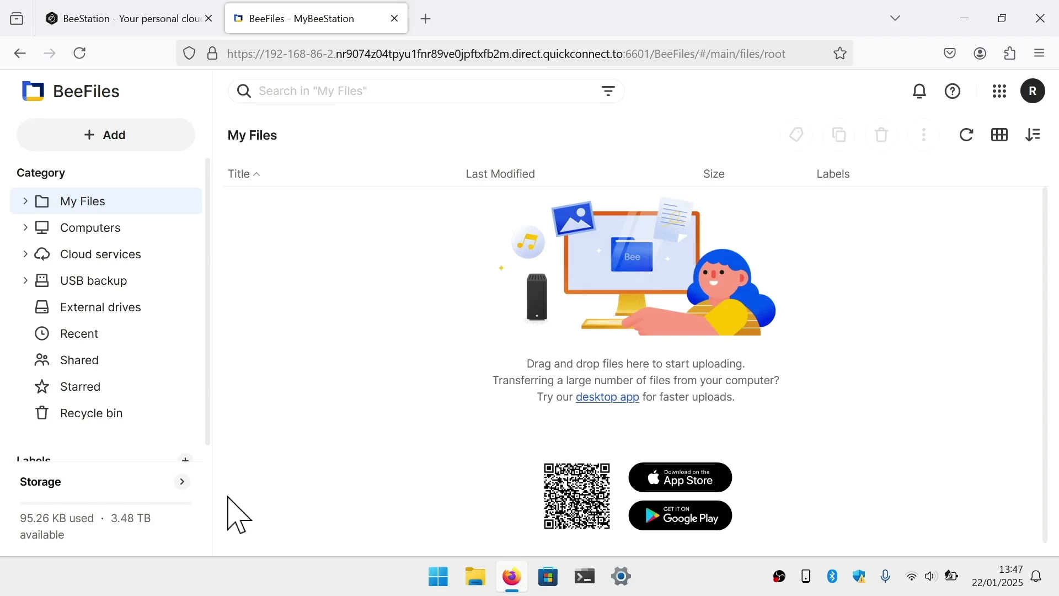
{"action": "left_click", "coordinate": [113, 243]}
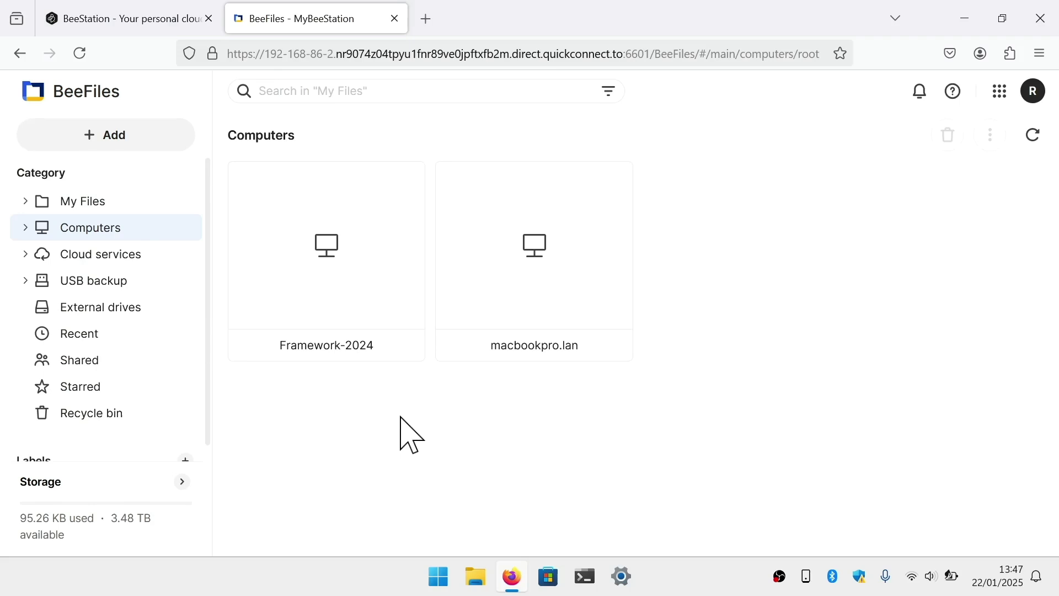
{"action": "double_click", "coordinate": [338, 255]}
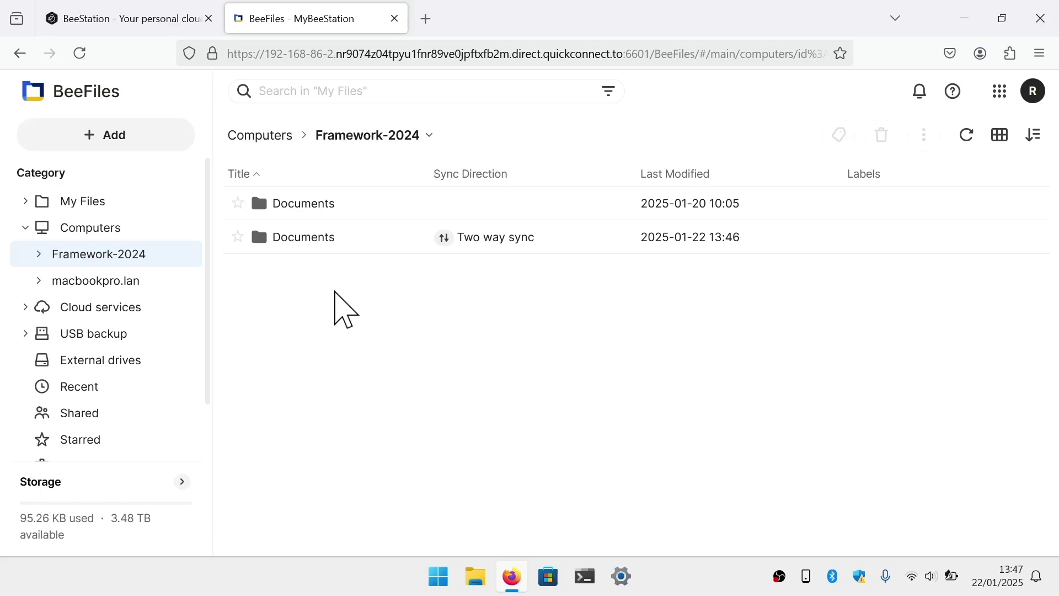
{"action": "double_click", "coordinate": [542, 246]}
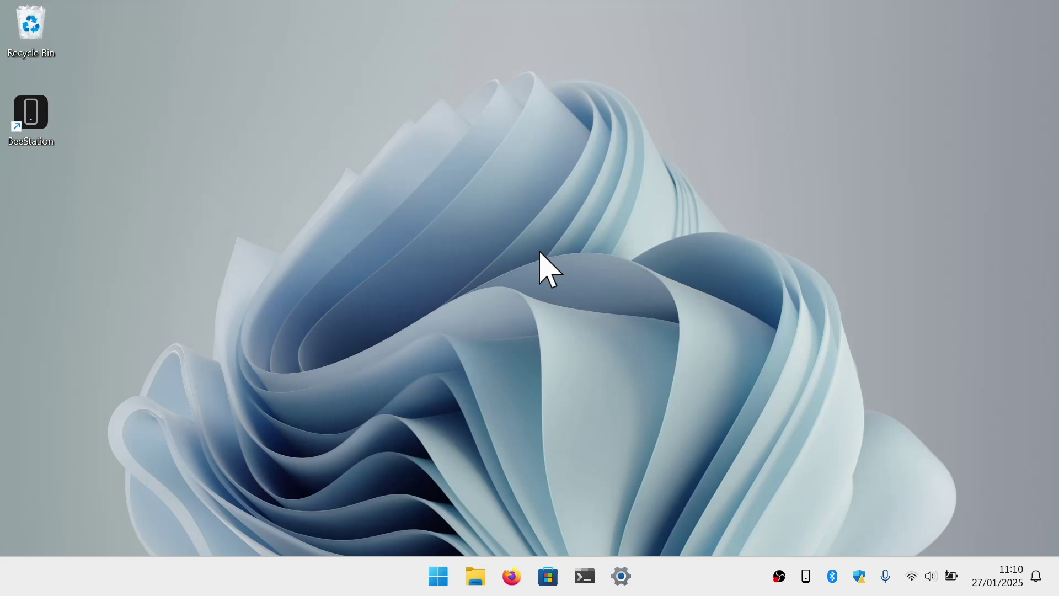
Step: Add a new text document named 'Test File' to the BeeStation drive and close File Explorer
{"action": "left_click", "coordinate": [477, 575]}
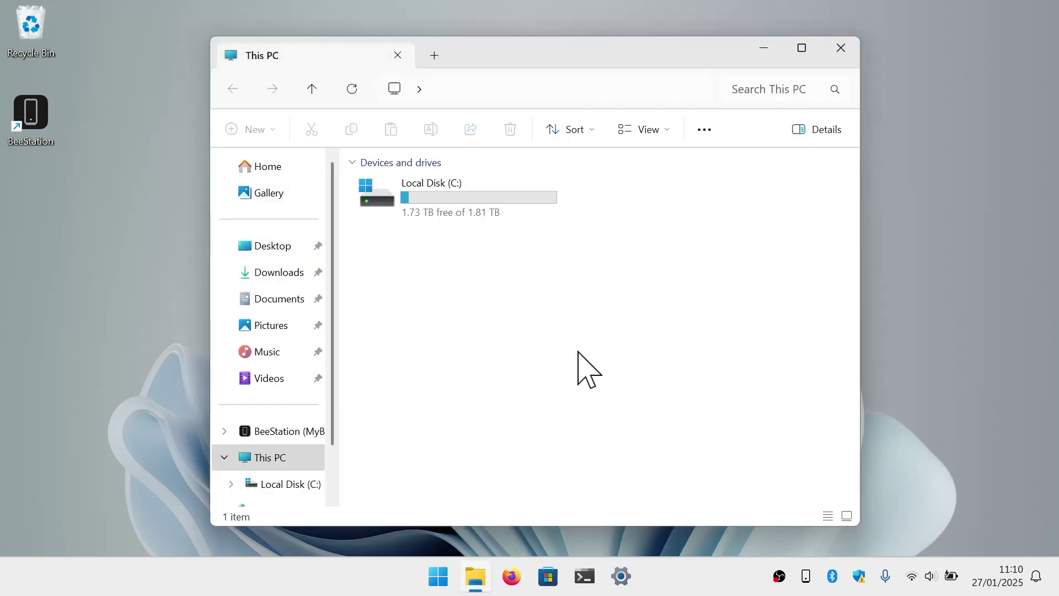
{"action": "left_click", "coordinate": [288, 445]}
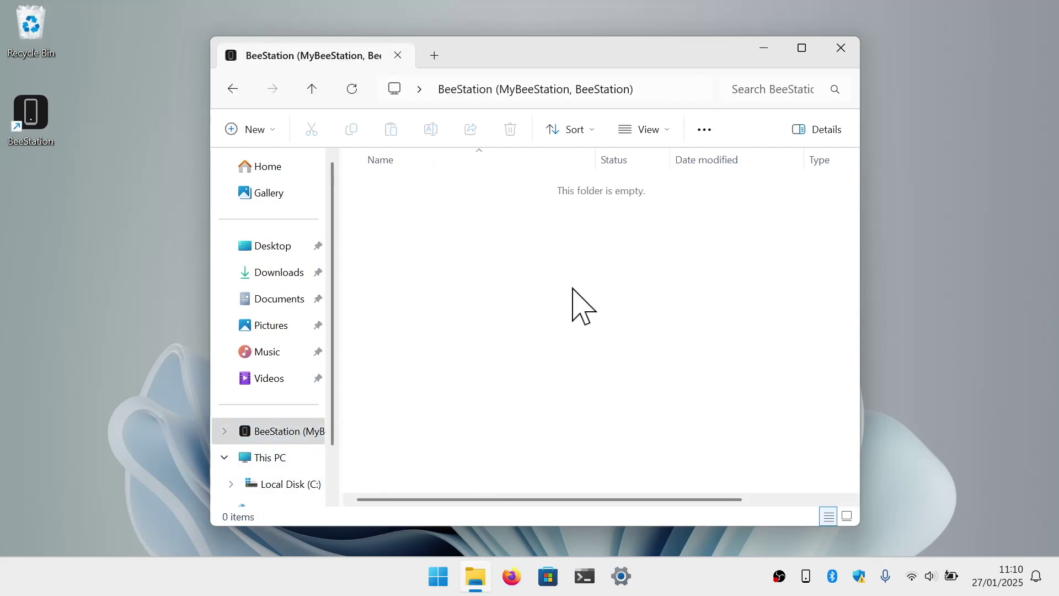
{"action": "right_click", "coordinate": [436, 243]}
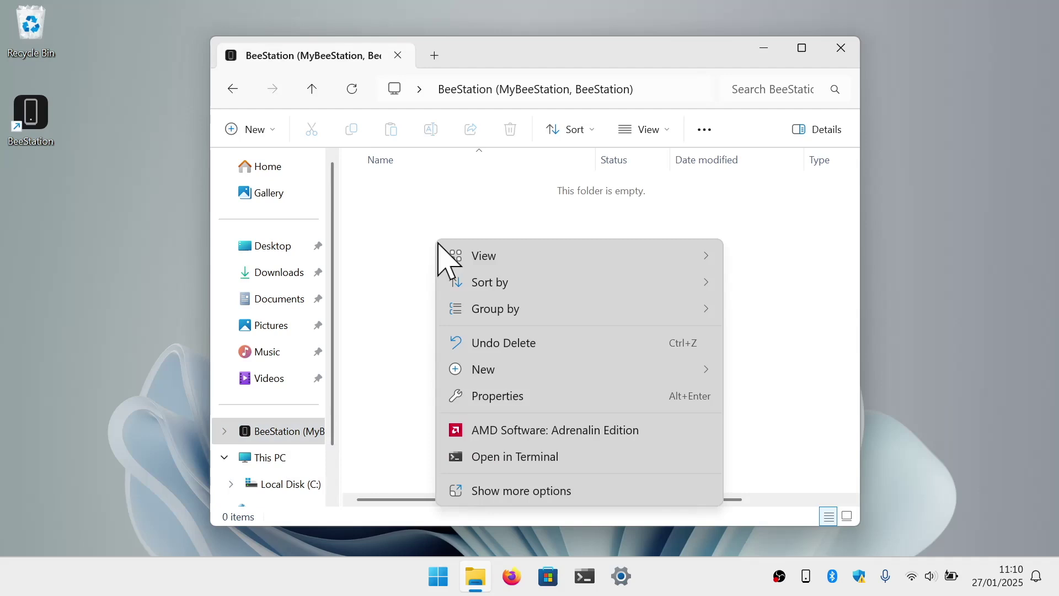
{"action": "mouse_move", "coordinate": [491, 369]}
{"action": "left_click", "coordinate": [795, 448]}
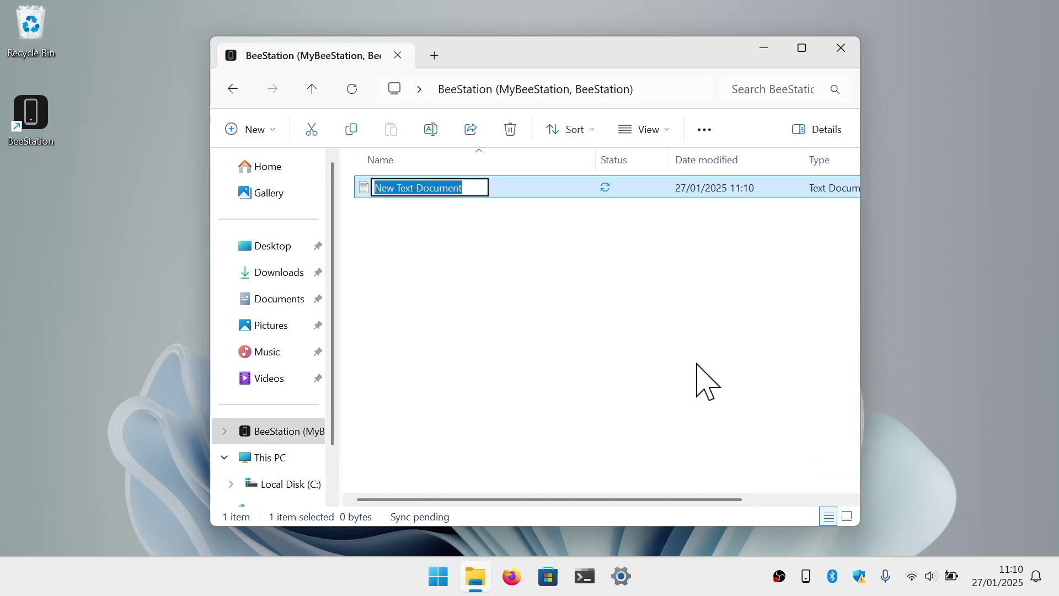
{"action": "type", "text": "Test File"}
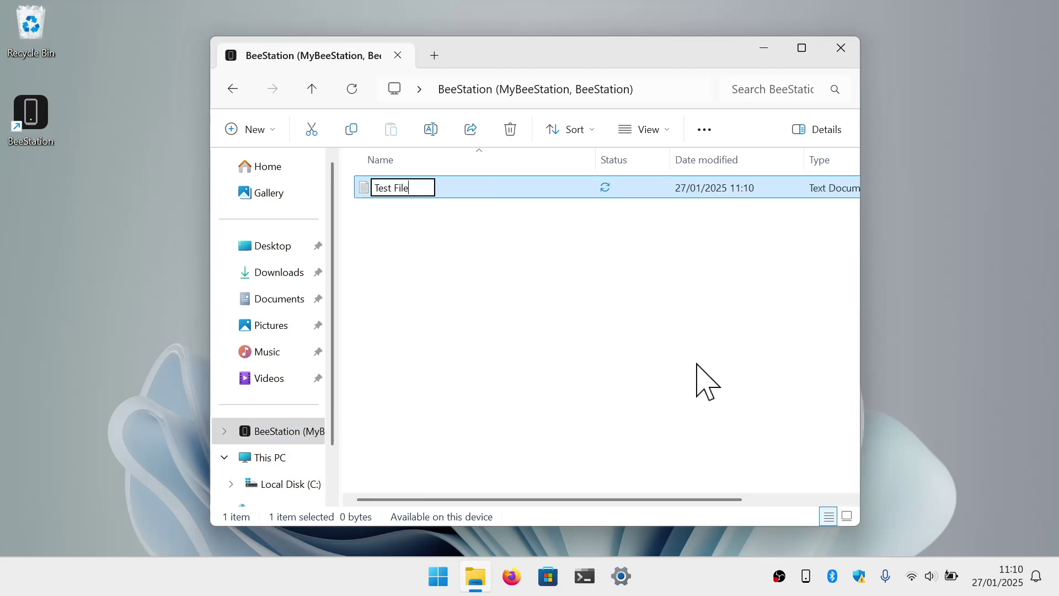
{"action": "key", "text": "Return"}
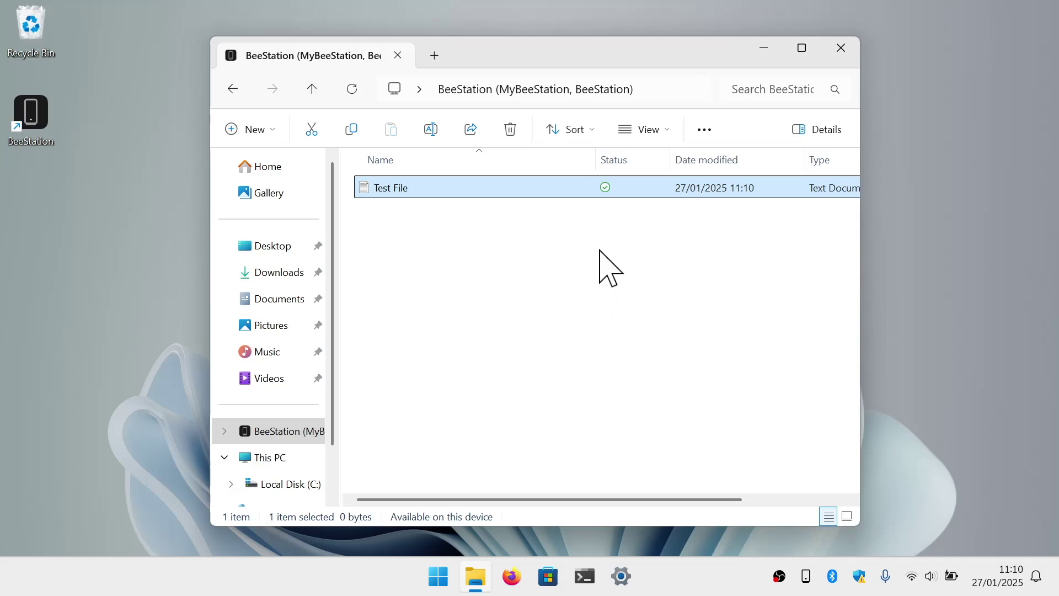
{"action": "left_click", "coordinate": [839, 54]}
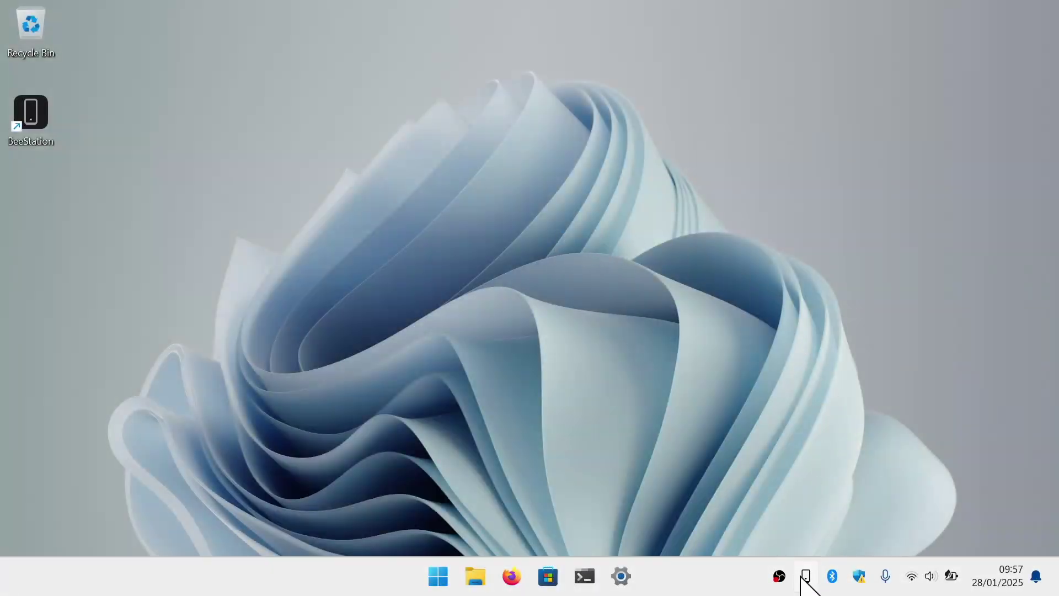
Step: Verify Test File.txt under Recently Changed, then view MyBeeStation's files in the web browser
{"action": "left_click", "coordinate": [803, 576]}
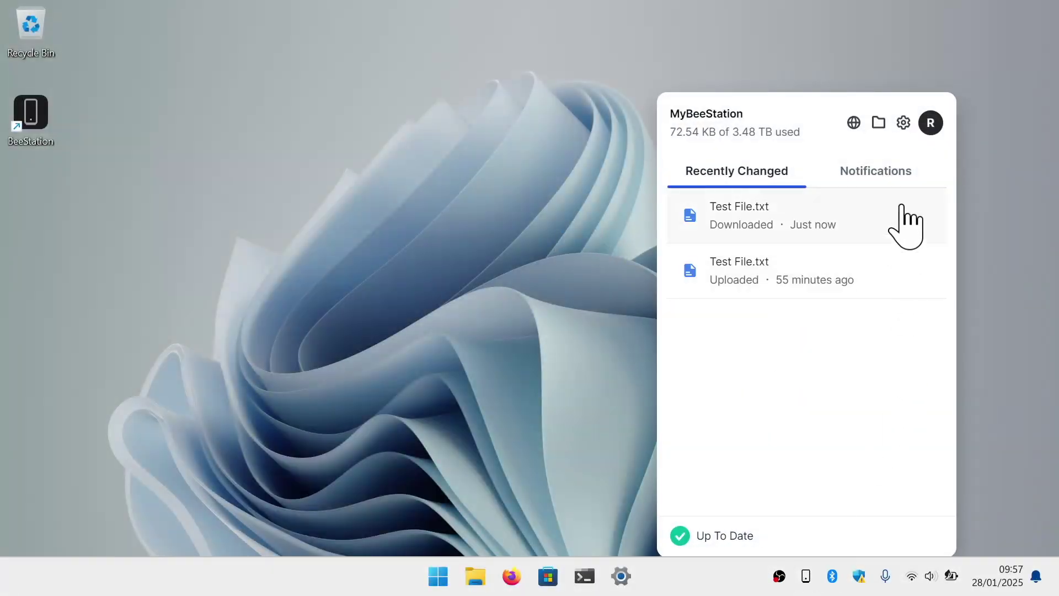
{"action": "left_click", "coordinate": [855, 124]}
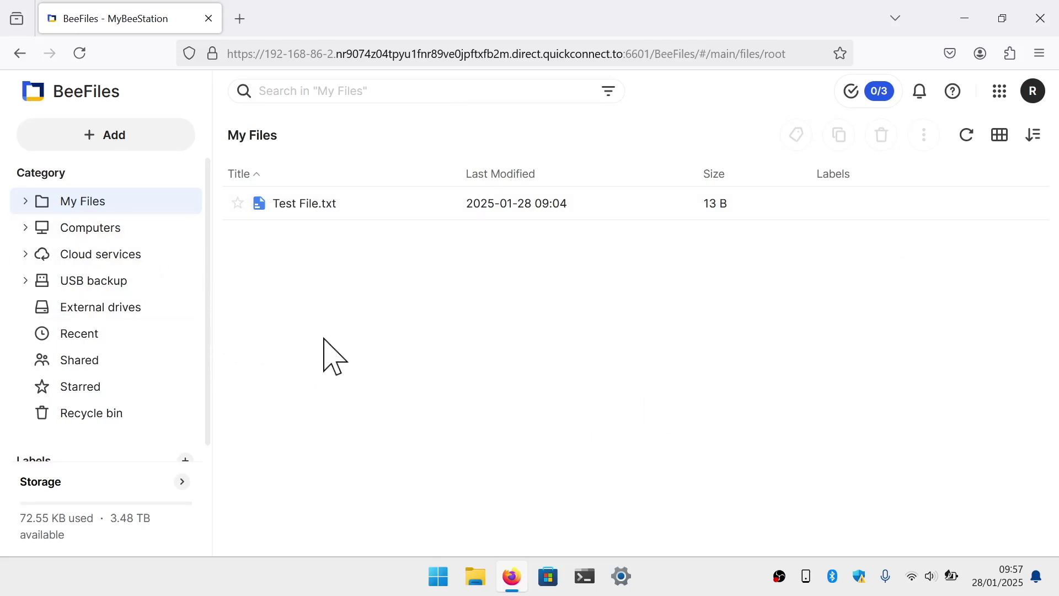
{"action": "left_click", "coordinate": [388, 216]}
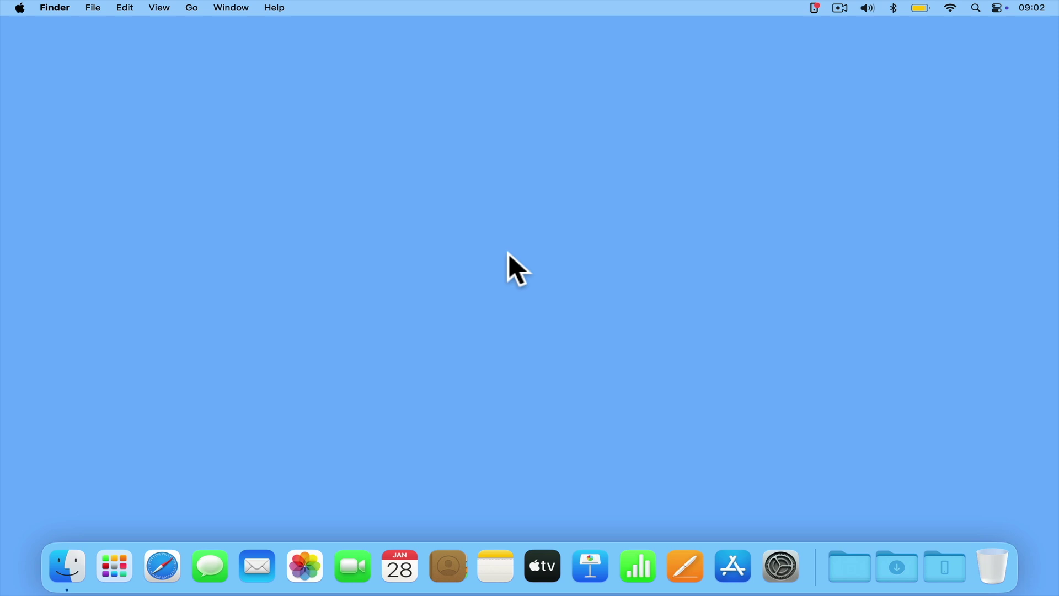
Step: Open the BeeStation-MyBeeStation folder from the Mac menu bar and check Test File.txt is there
{"action": "left_click", "coordinate": [815, 9]}
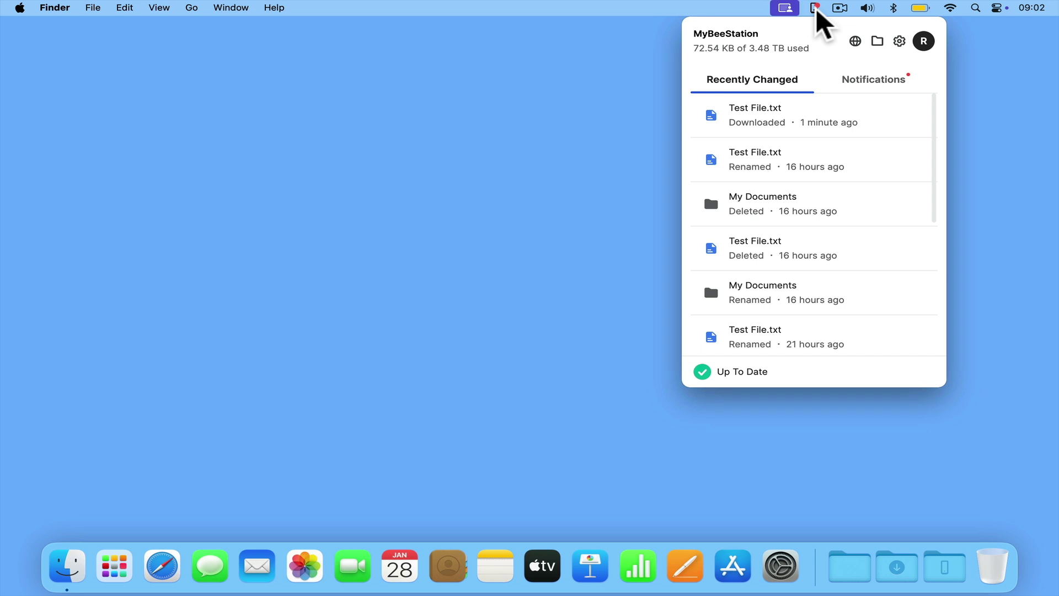
{"action": "left_click", "coordinate": [878, 43]}
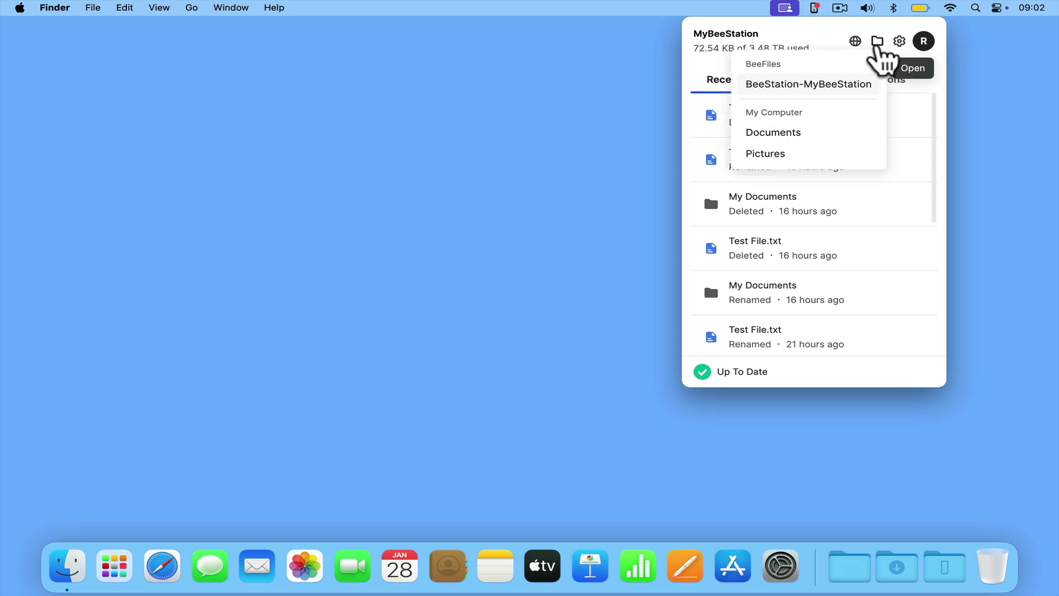
{"action": "left_click", "coordinate": [871, 100]}
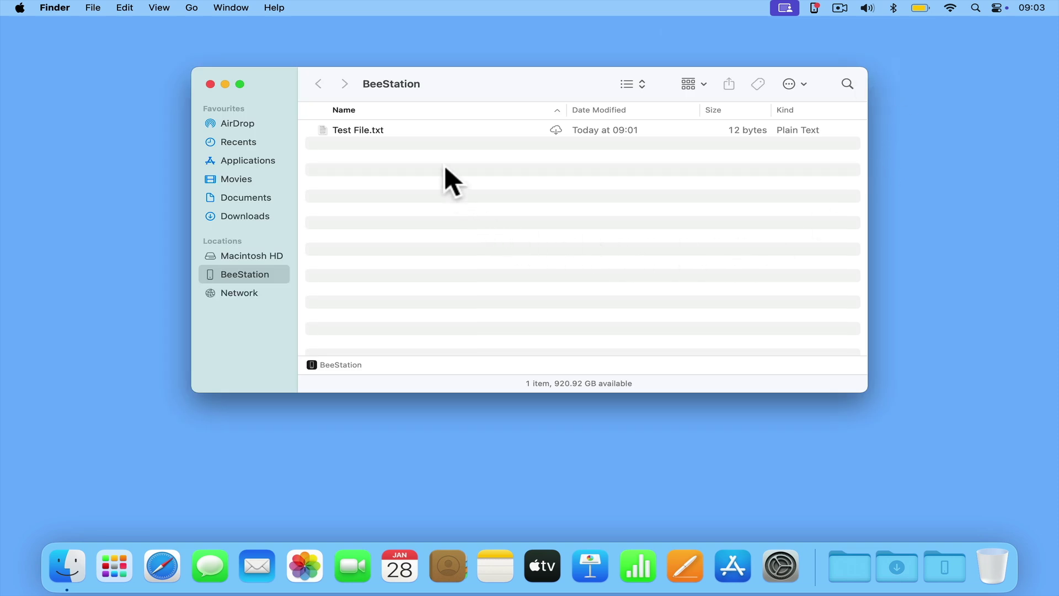
{"action": "left_click", "coordinate": [366, 131]}
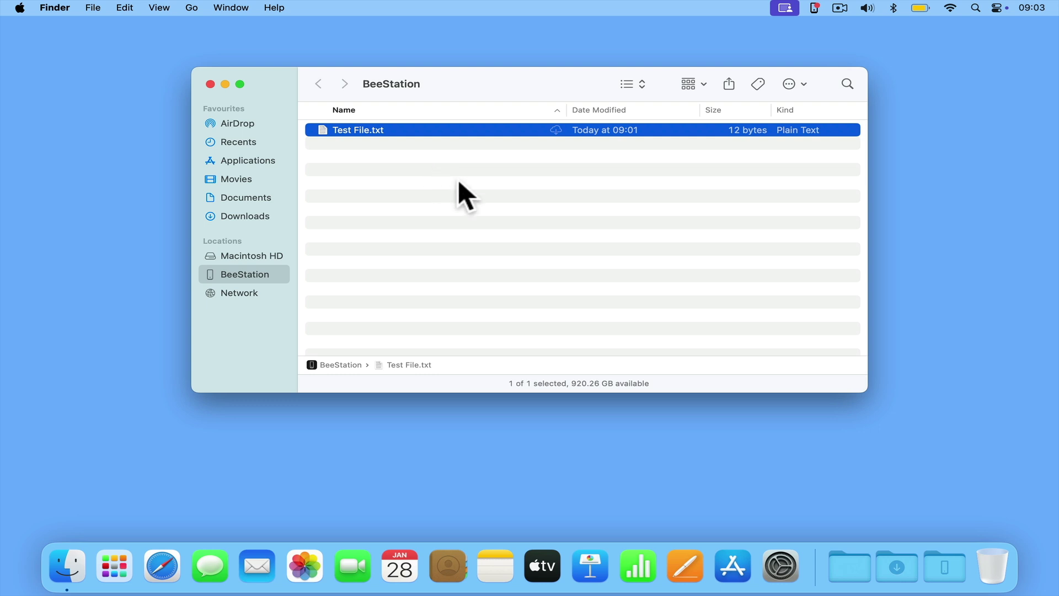
{"action": "left_click", "coordinate": [560, 158]}
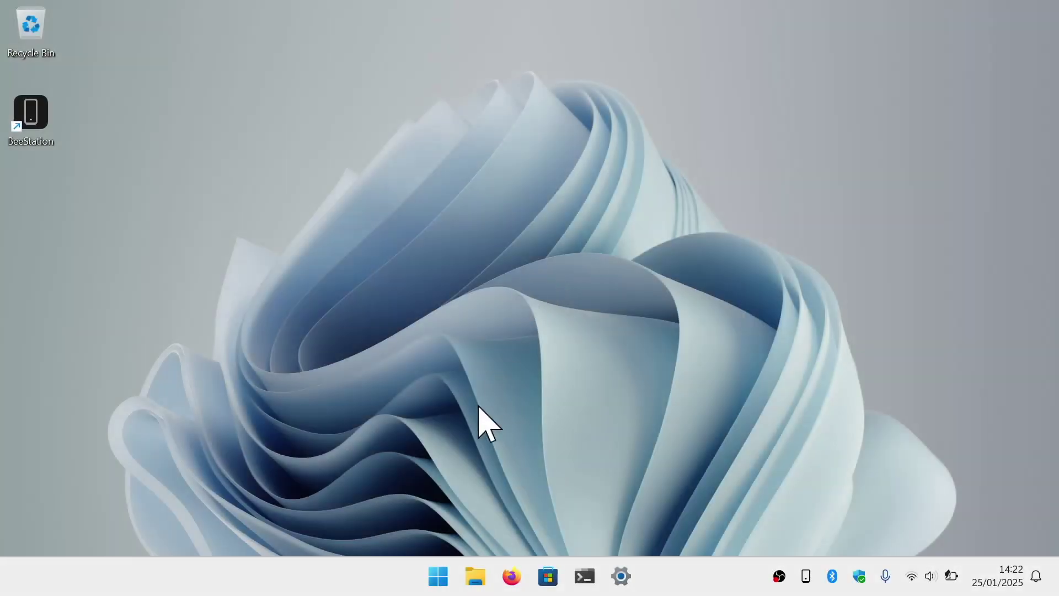
Step: Remove the 2019 mydoodads Logo image from Pictures and close File Explorer
{"action": "left_click", "coordinate": [475, 577]}
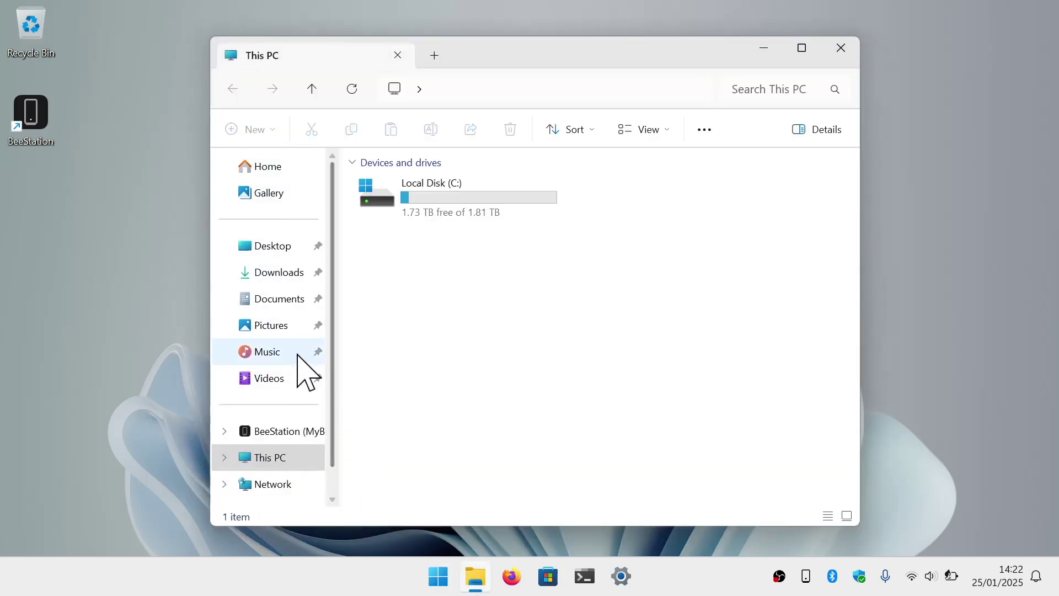
{"action": "left_click", "coordinate": [293, 329]}
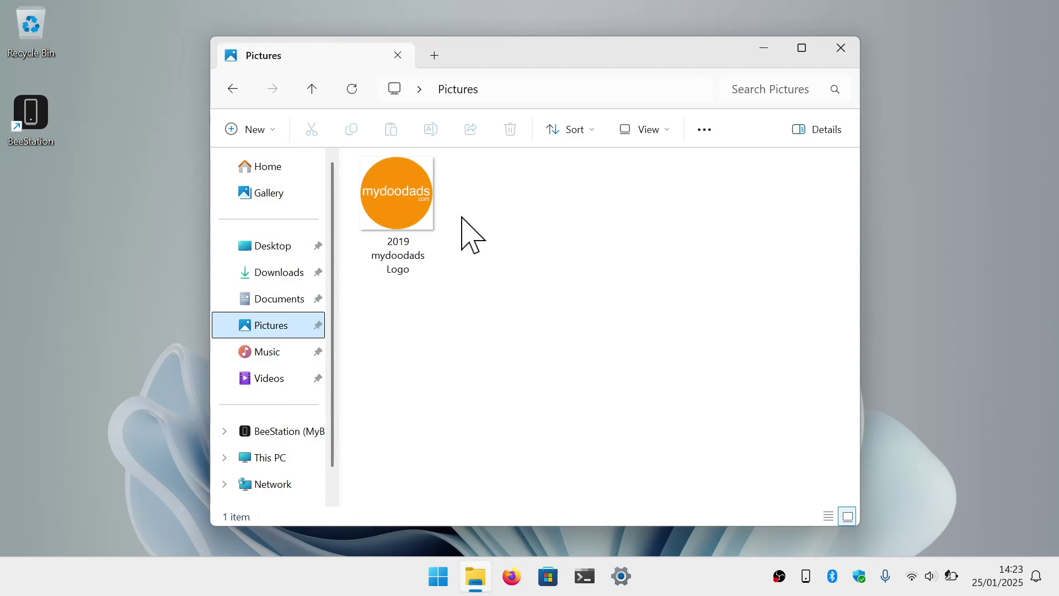
{"action": "left_click", "coordinate": [399, 210]}
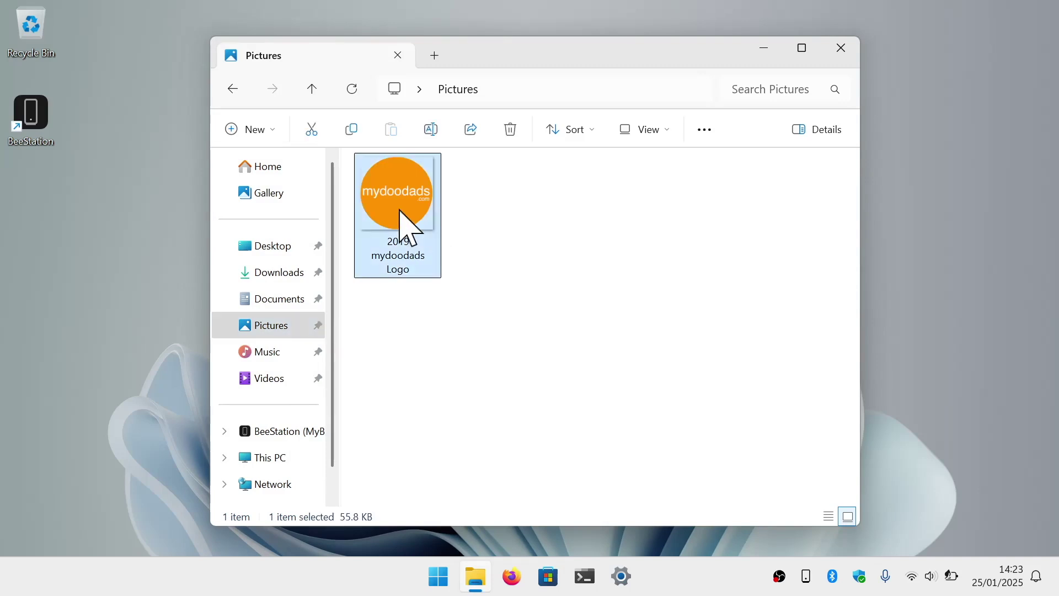
{"action": "left_click", "coordinate": [514, 129]}
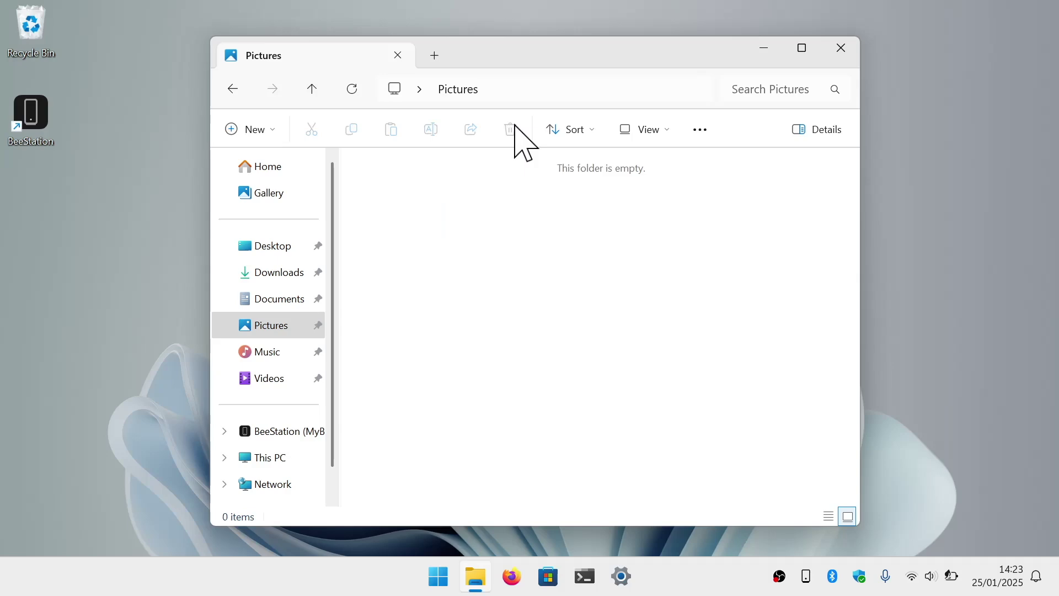
{"action": "left_click", "coordinate": [841, 50]}
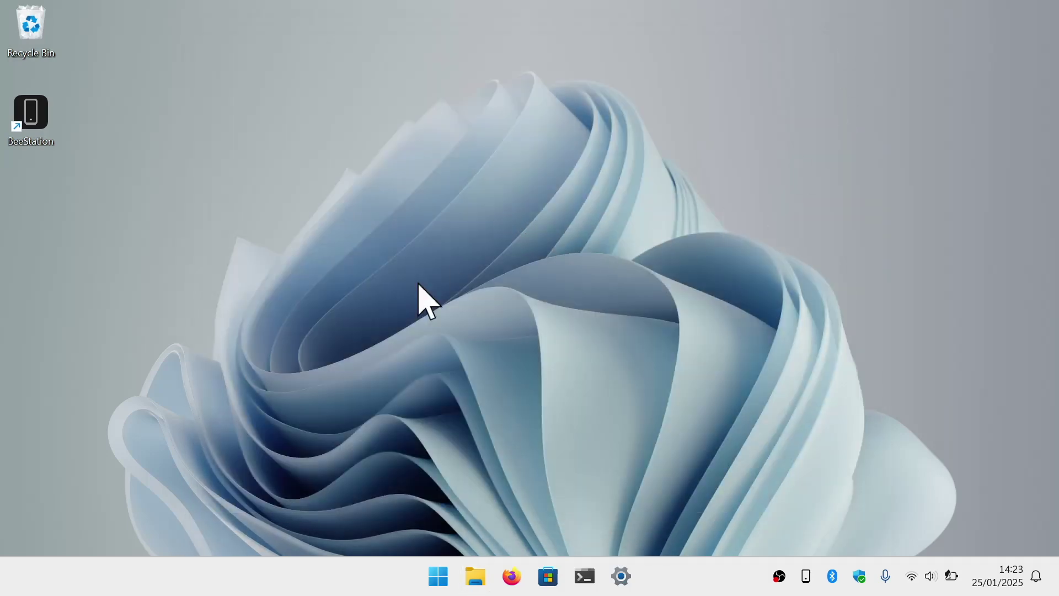
Step: Launch BeeStation for desktop and view its files in the browser, showing only New folder
{"action": "double_click", "coordinate": [36, 132]}
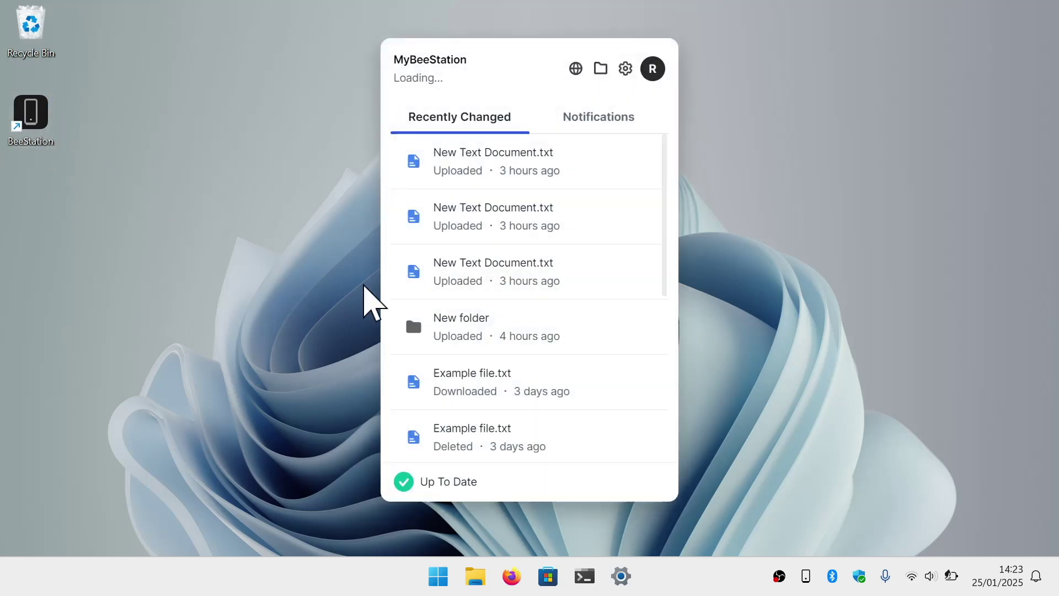
{"action": "left_click", "coordinate": [576, 68]}
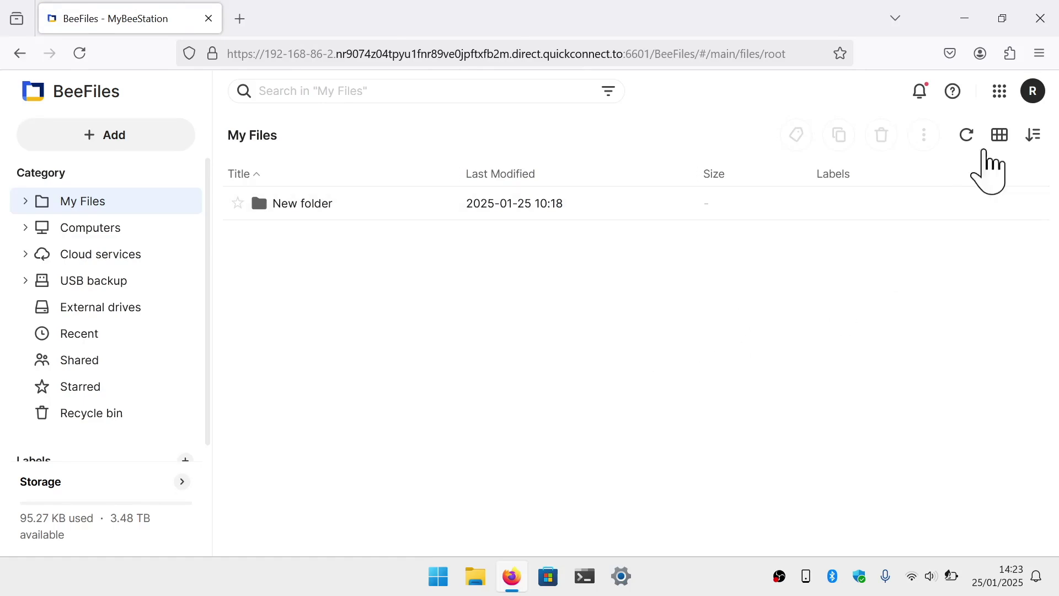
Step: Launch BeePhotos from the apps grid, view the 2024-11-20 mydoodads logo photo full size, then return to the timeline
{"action": "left_click", "coordinate": [1002, 93]}
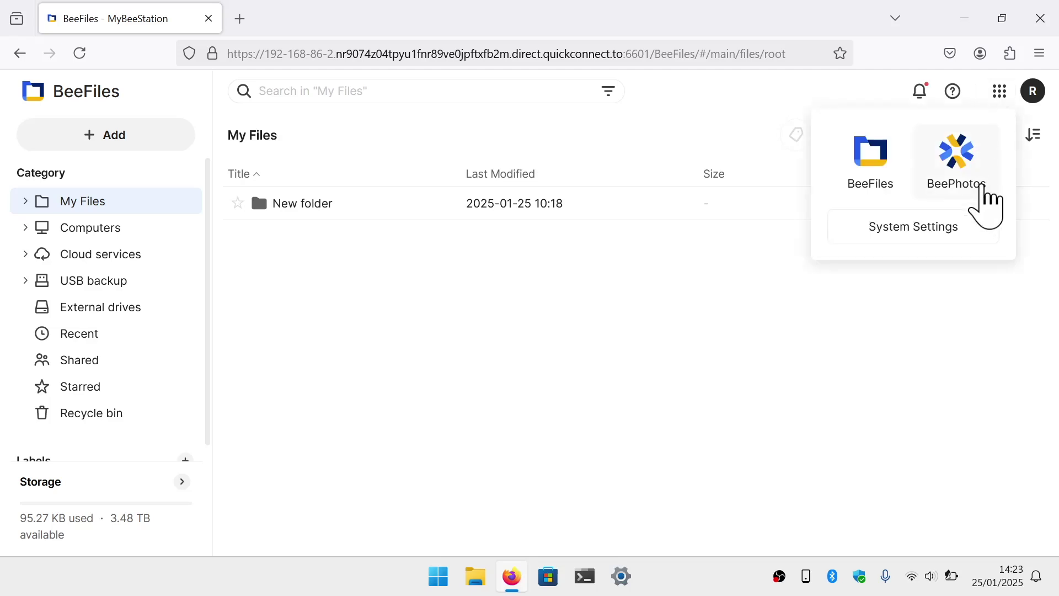
{"action": "left_click", "coordinate": [958, 166]}
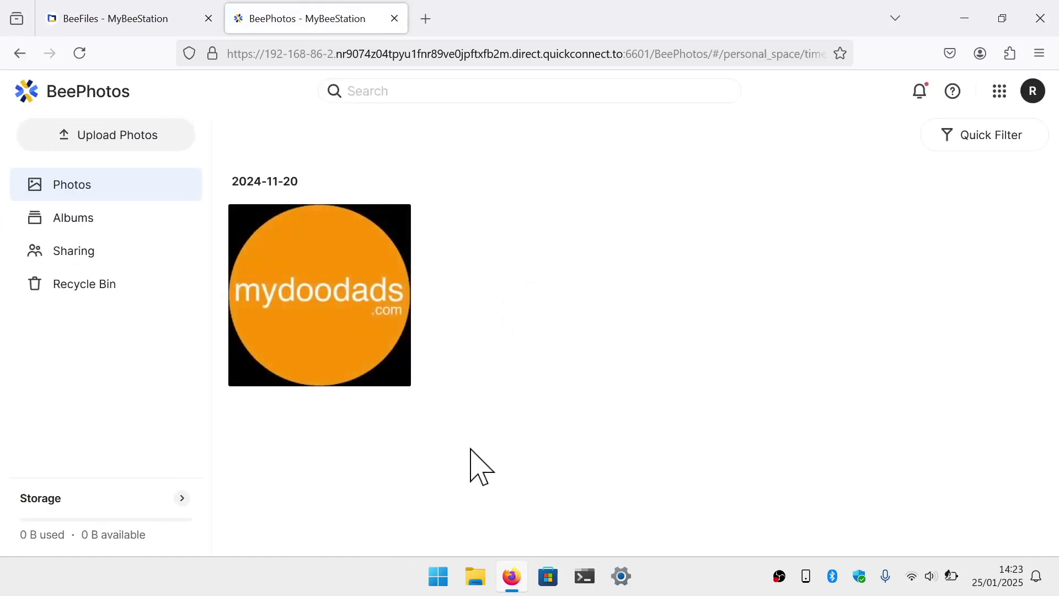
{"action": "left_click", "coordinate": [380, 364]}
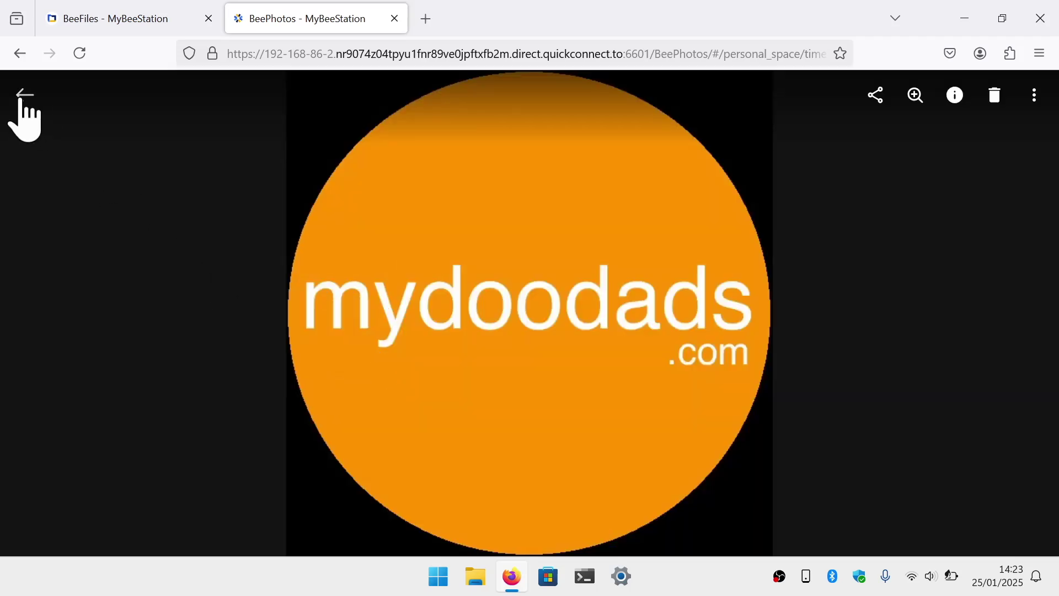
{"action": "left_click", "coordinate": [22, 98]}
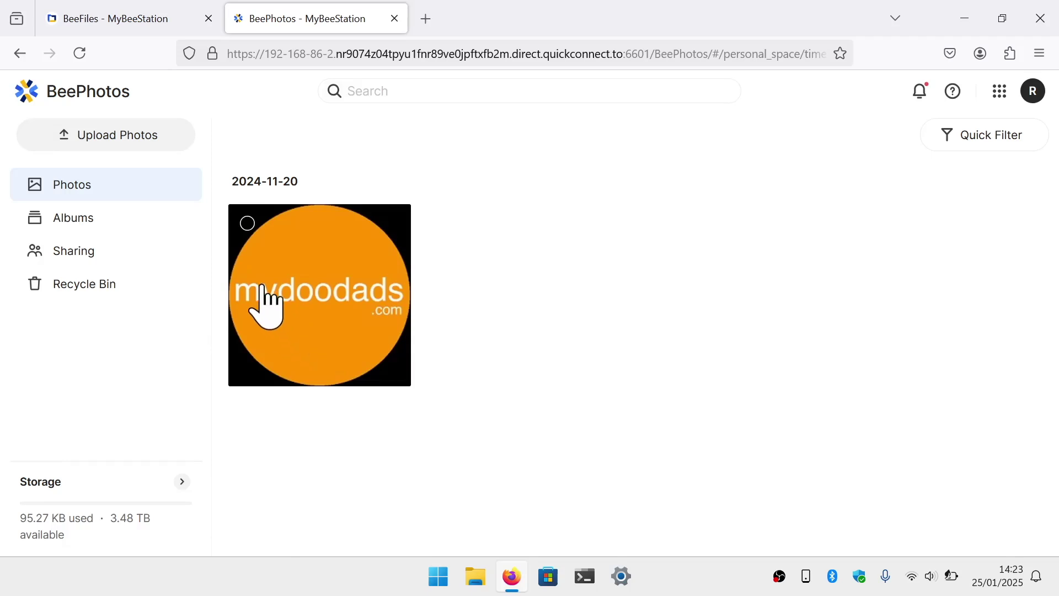
Step: Download the selected logo photo in Original quality as '2019 mydoodads Logo.png', then close Firefox
{"action": "left_click", "coordinate": [247, 223]}
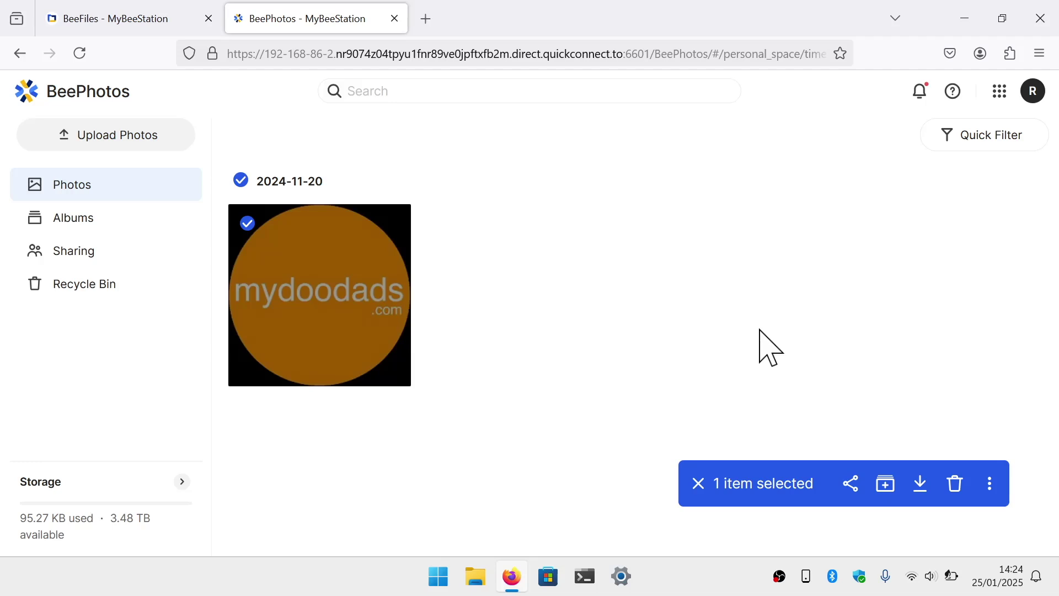
{"action": "left_click", "coordinate": [923, 480]}
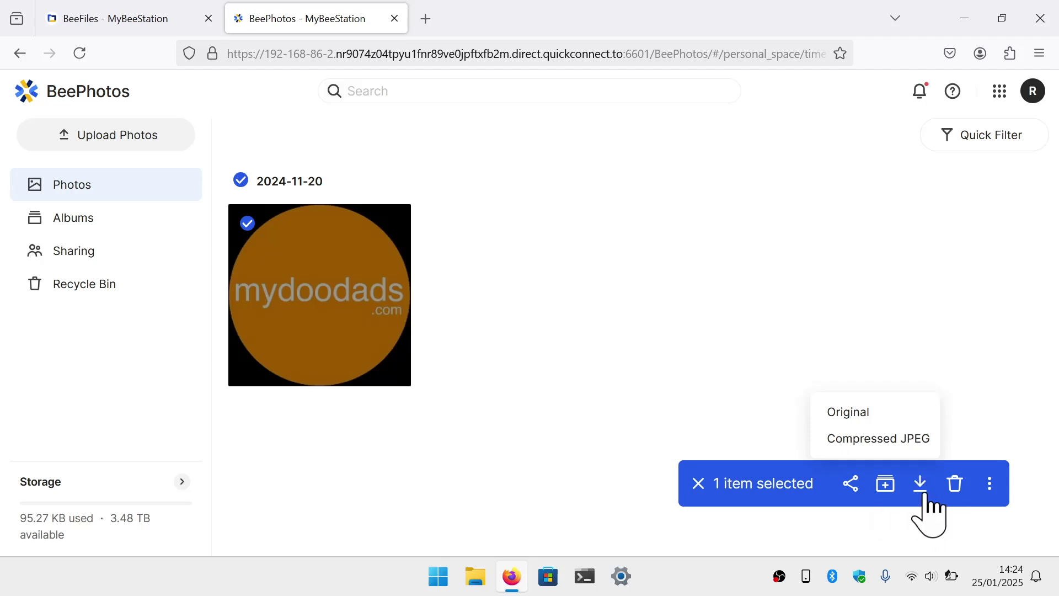
{"action": "left_click", "coordinate": [883, 413]}
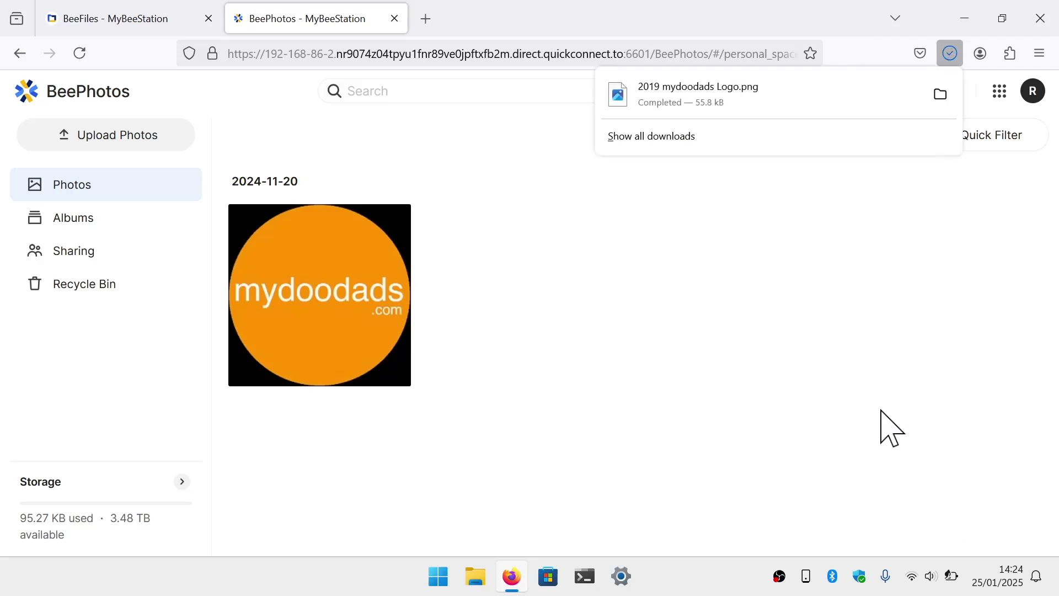
{"action": "left_click", "coordinate": [656, 326]}
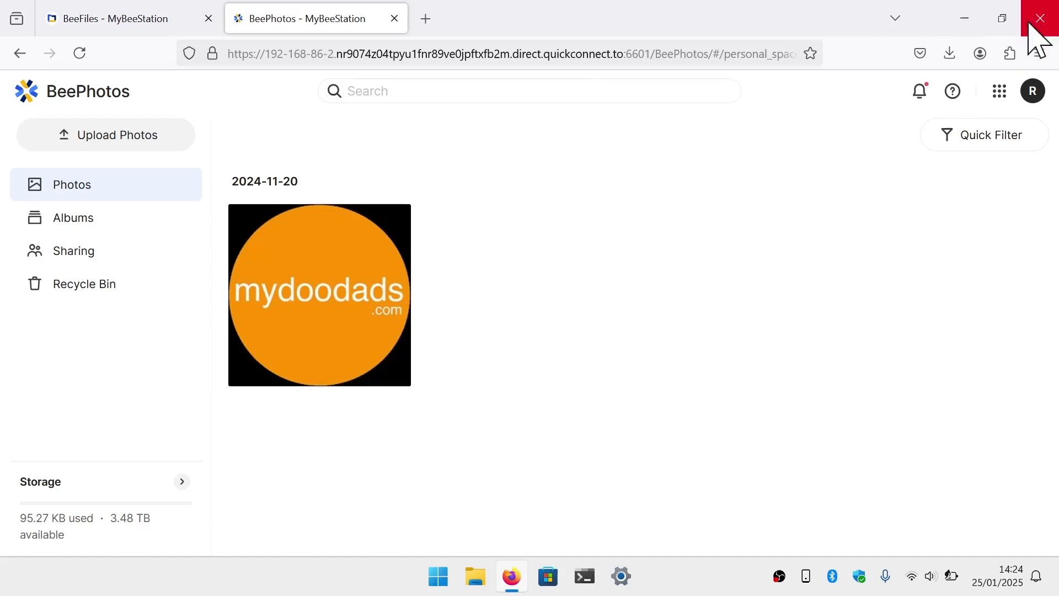
{"action": "left_click", "coordinate": [1046, 34]}
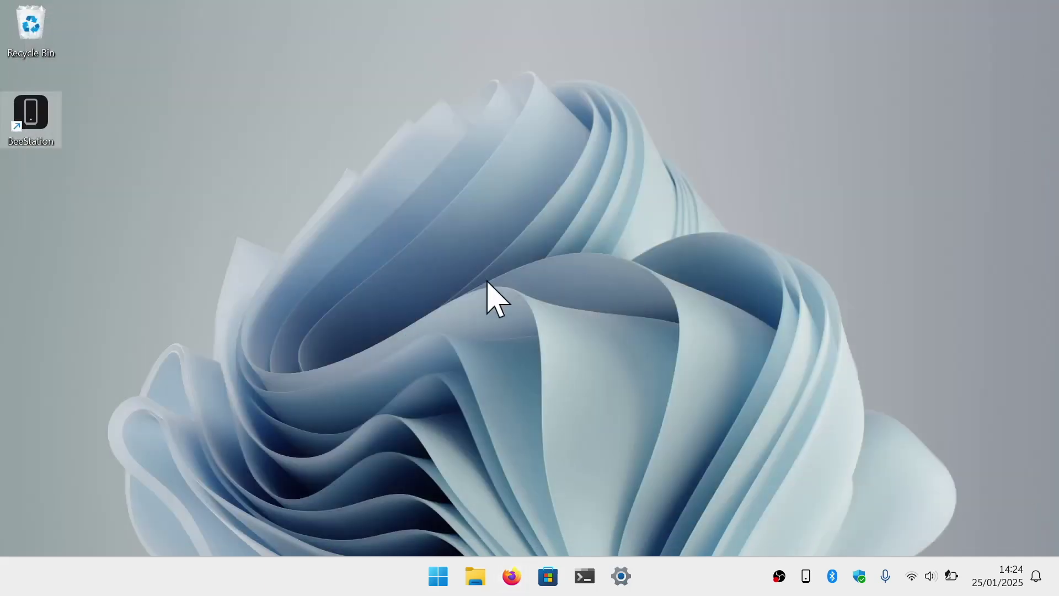
Step: Cut '2019 mydoodads Logo.png' from Downloads, paste it into the empty Pictures folder, and close Explorer
{"action": "left_click", "coordinate": [475, 573]}
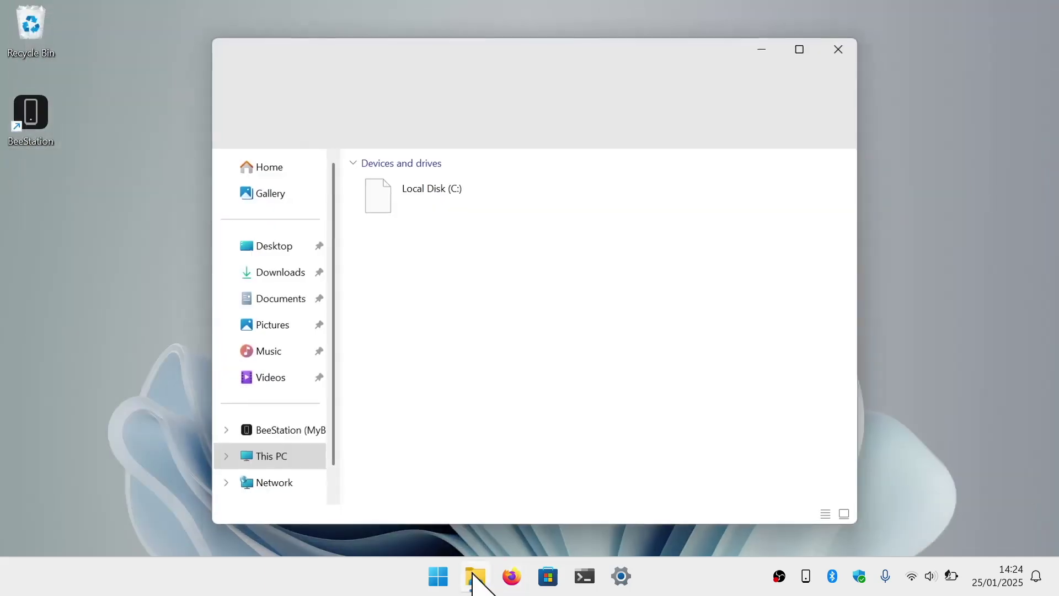
{"action": "left_click", "coordinate": [283, 266]}
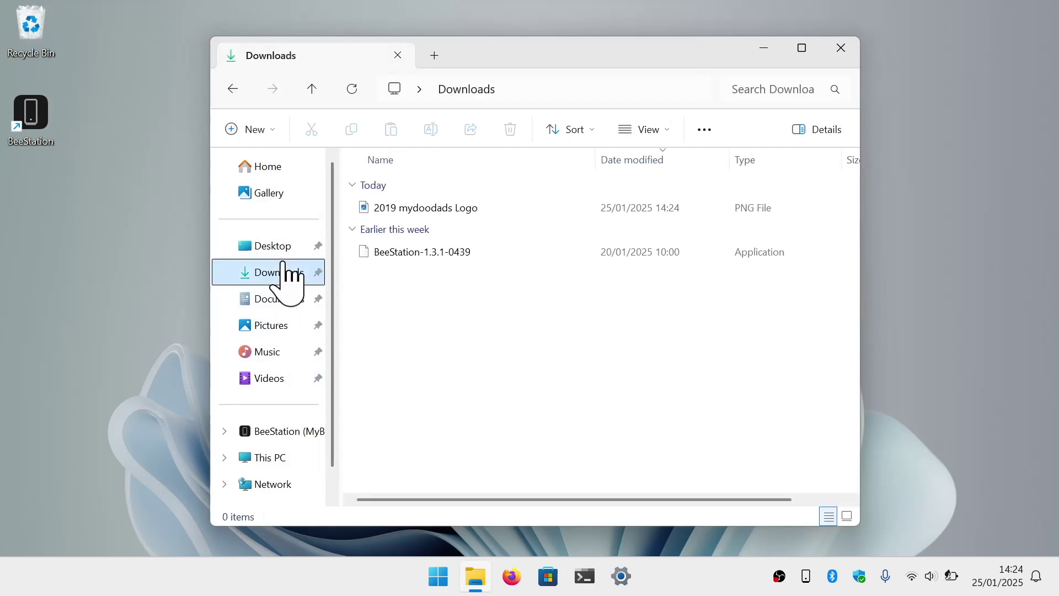
{"action": "left_click", "coordinate": [480, 210]}
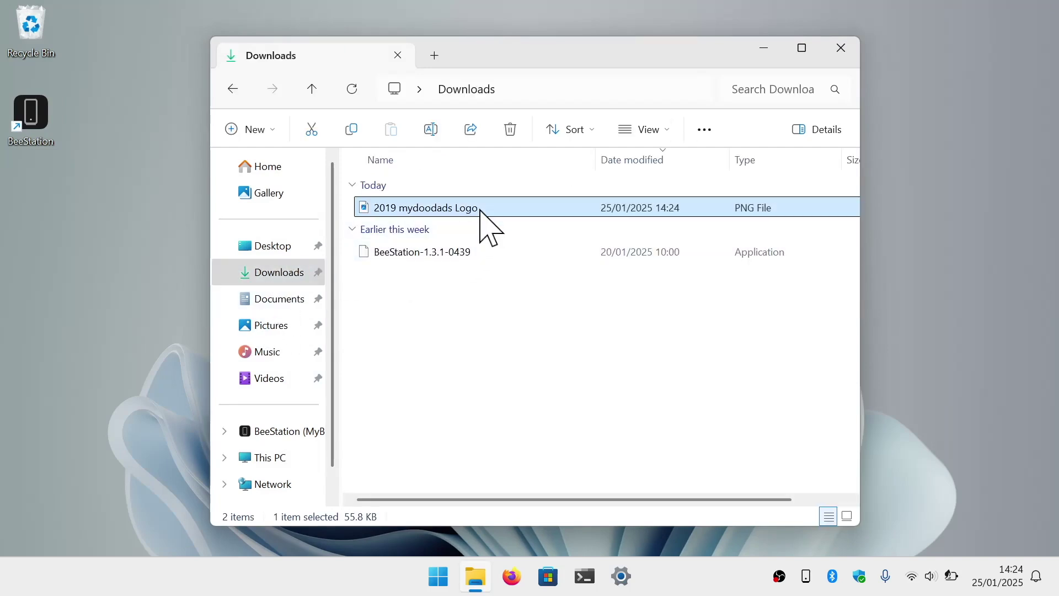
{"action": "right_click", "coordinate": [481, 212]}
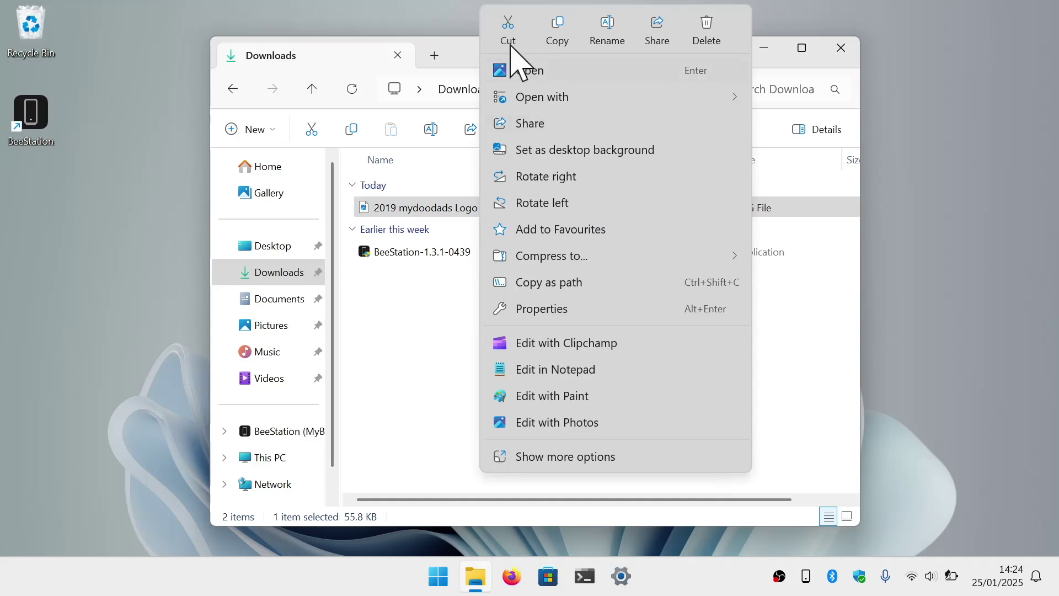
{"action": "left_click", "coordinate": [506, 31]}
{"action": "left_click", "coordinate": [307, 331]}
{"action": "right_click", "coordinate": [449, 313]}
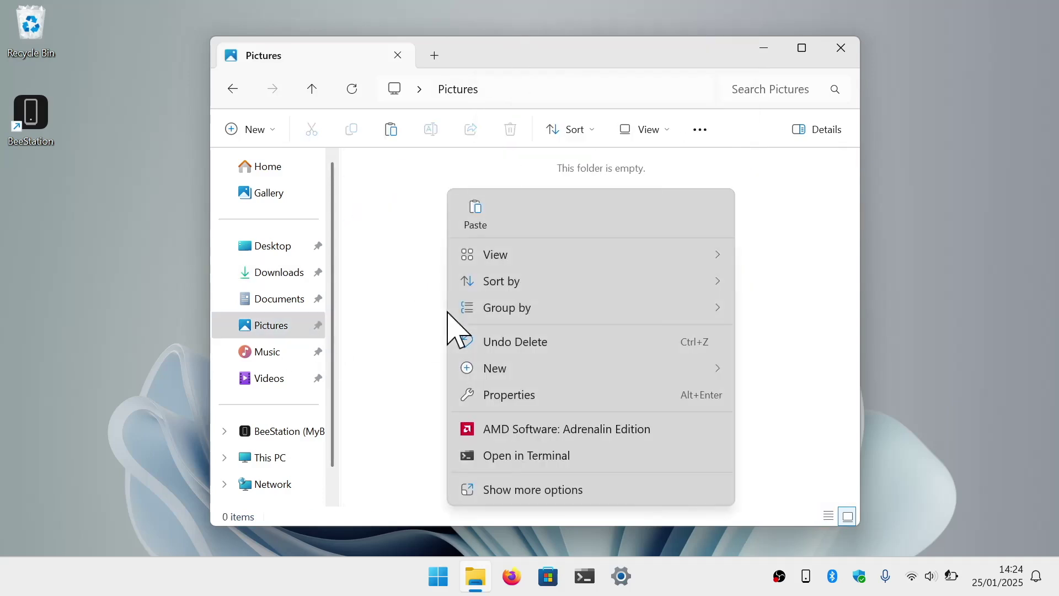
{"action": "left_click", "coordinate": [476, 213]}
{"action": "left_click", "coordinate": [728, 194]}
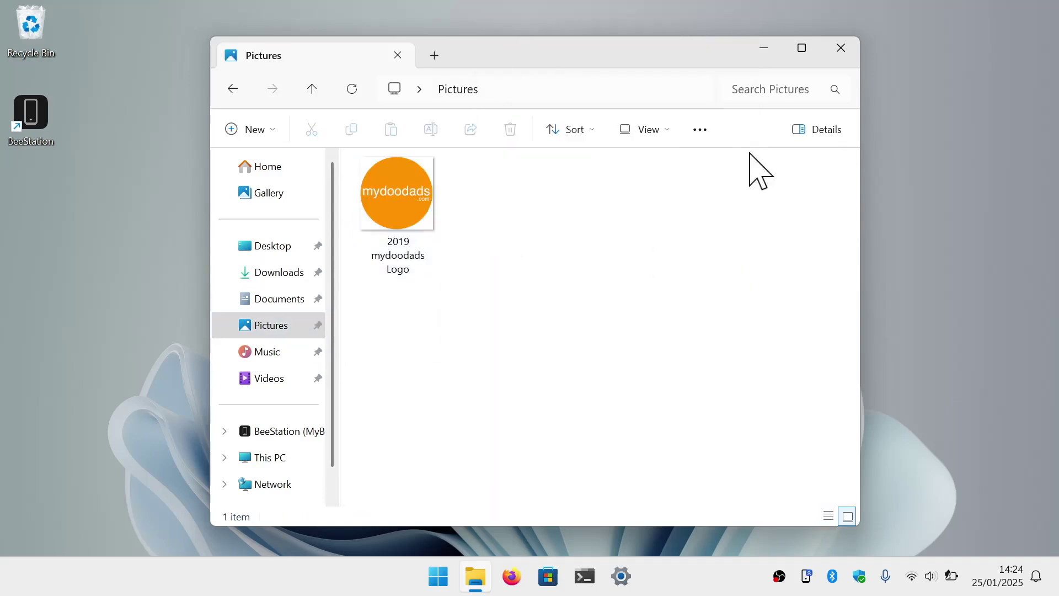
{"action": "left_click", "coordinate": [840, 48]}
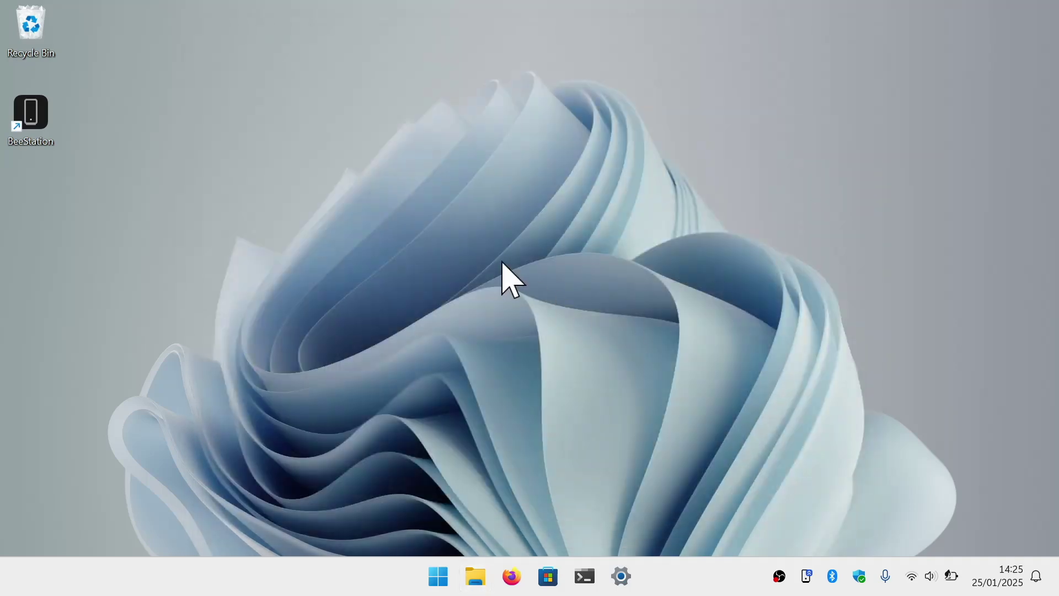